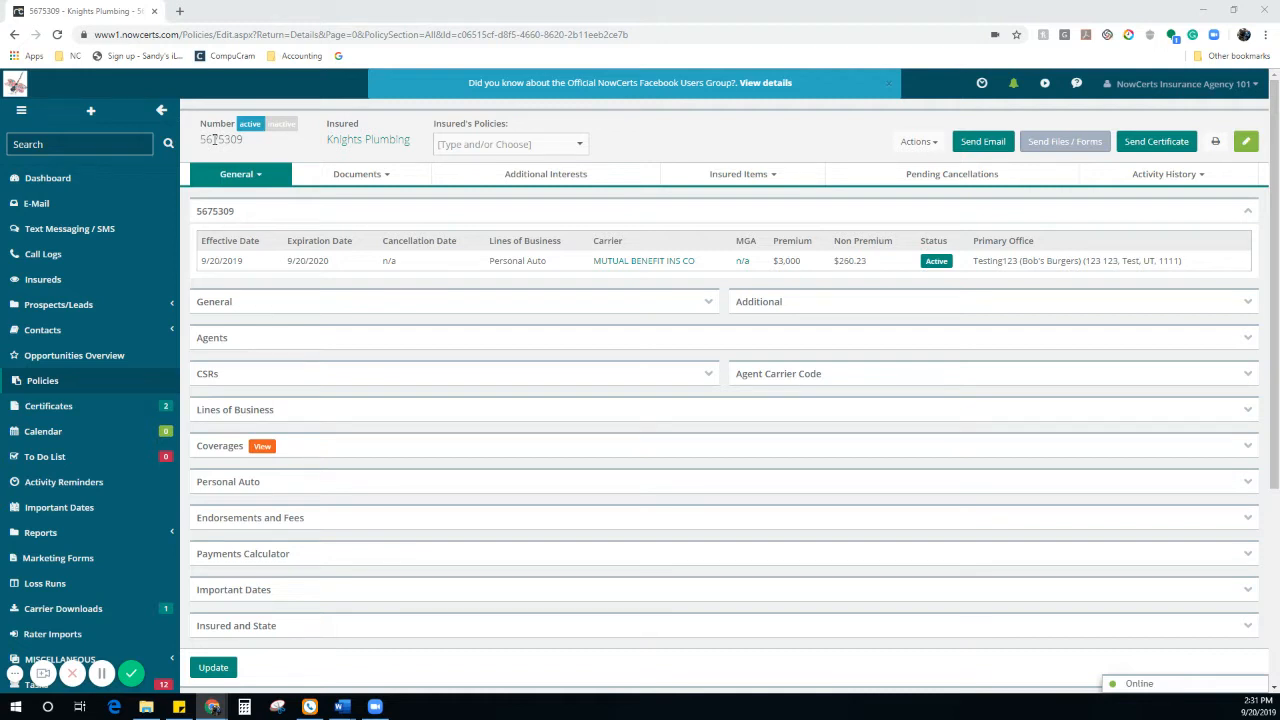
Open the policy's invoices and receipts and start a new invoice for Knights Plumbing.
{"action": "left_click", "coordinate": [361, 176]}
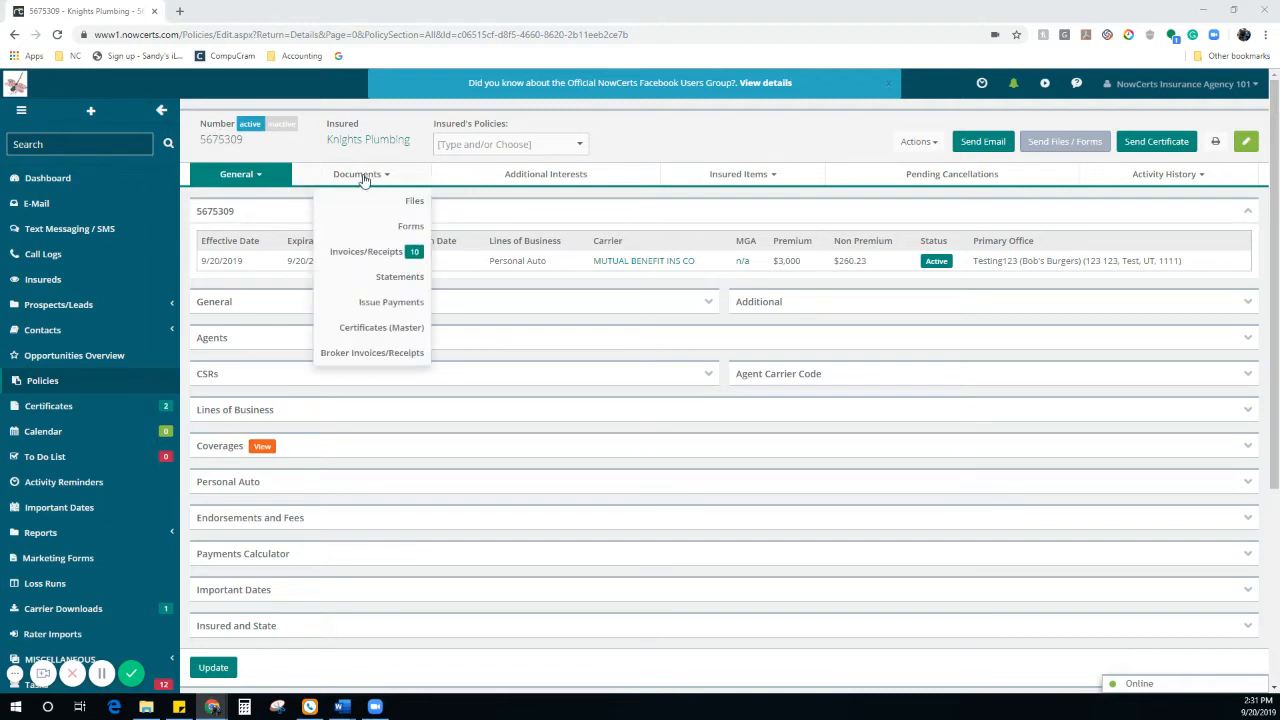
{"action": "left_click", "coordinate": [366, 251]}
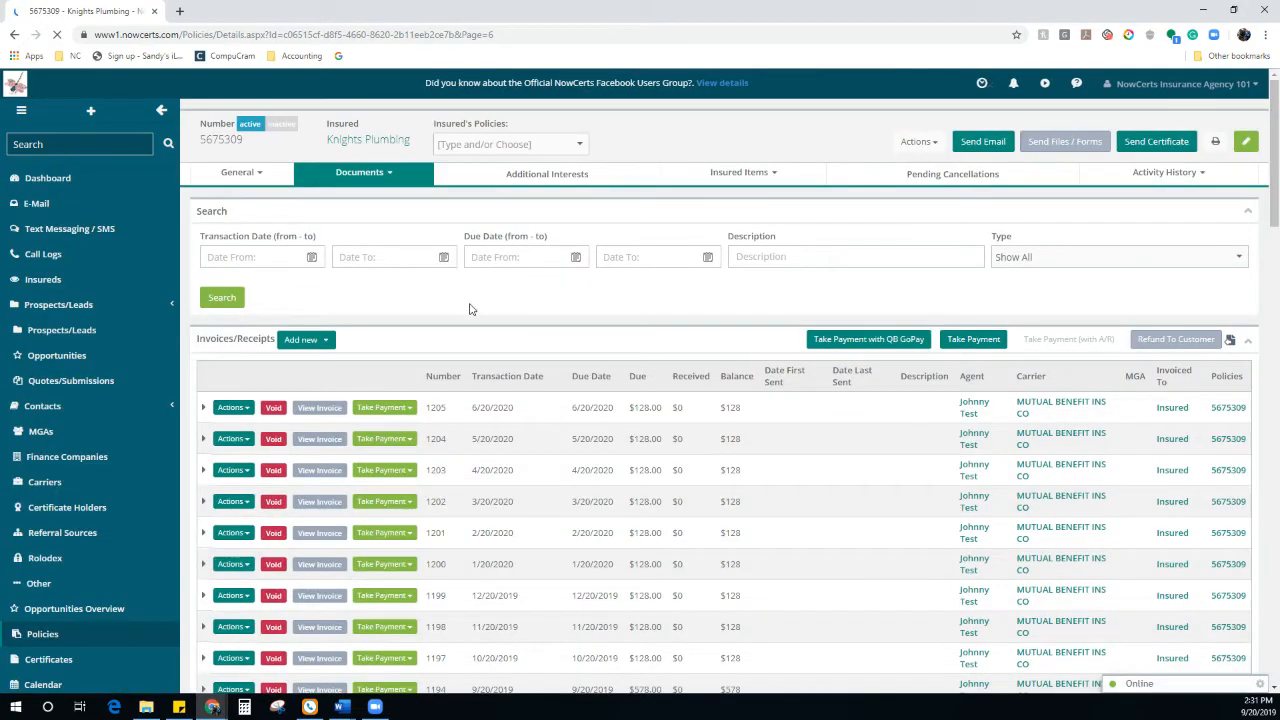
{"action": "left_click", "coordinate": [325, 340]}
{"action": "left_click", "coordinate": [305, 365]}
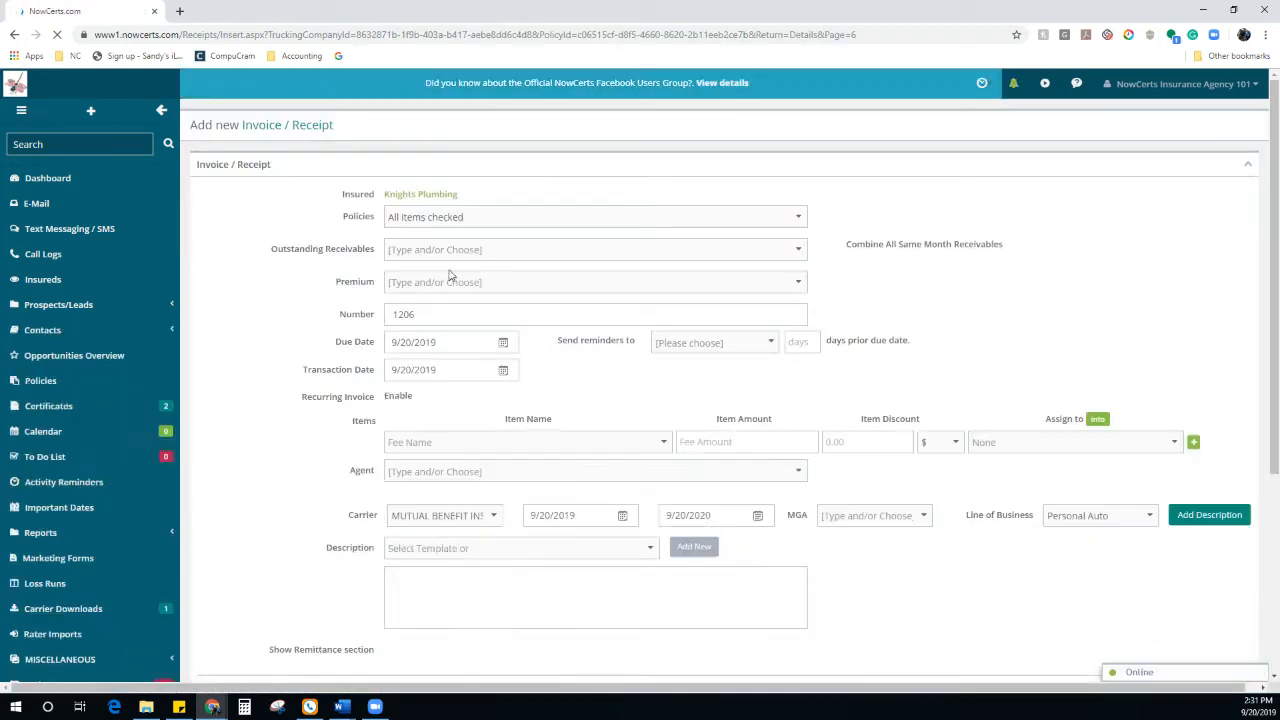
Include all outstanding receivables of the policy as invoice items and assign the Other Tax item to Initial Base Premium.
{"action": "left_click", "coordinate": [800, 218]}
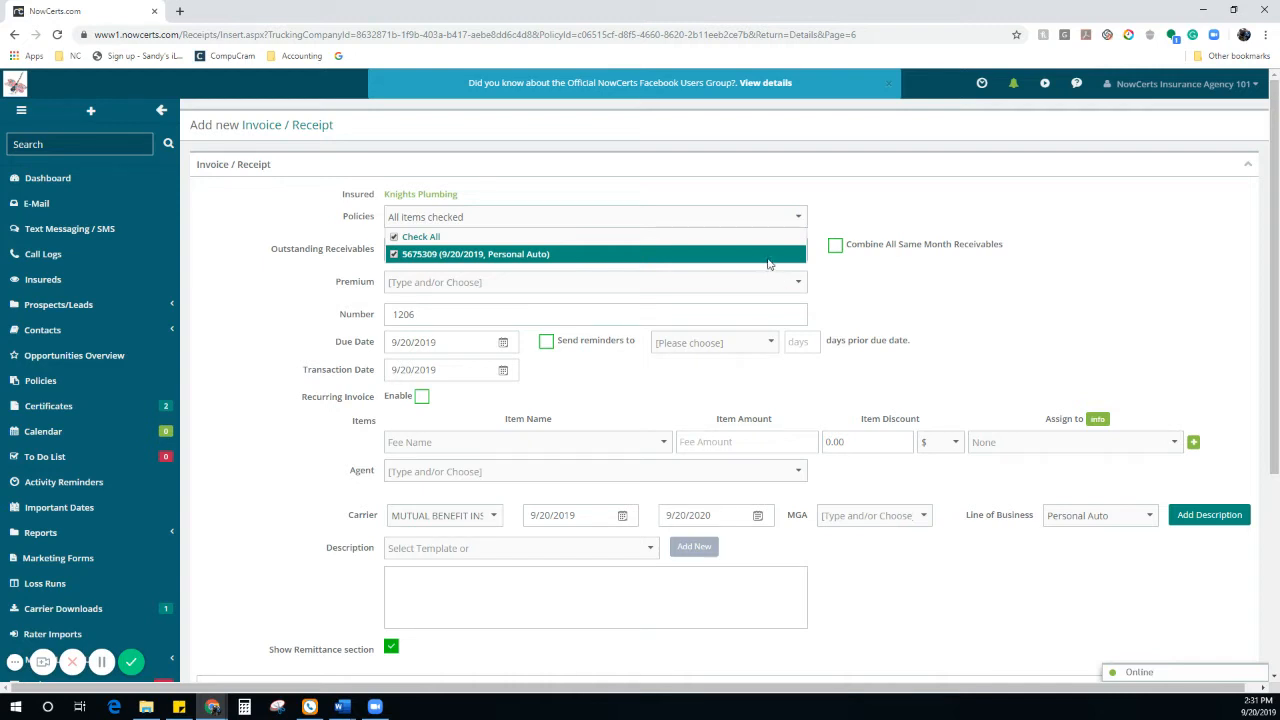
{"action": "left_click", "coordinate": [872, 297]}
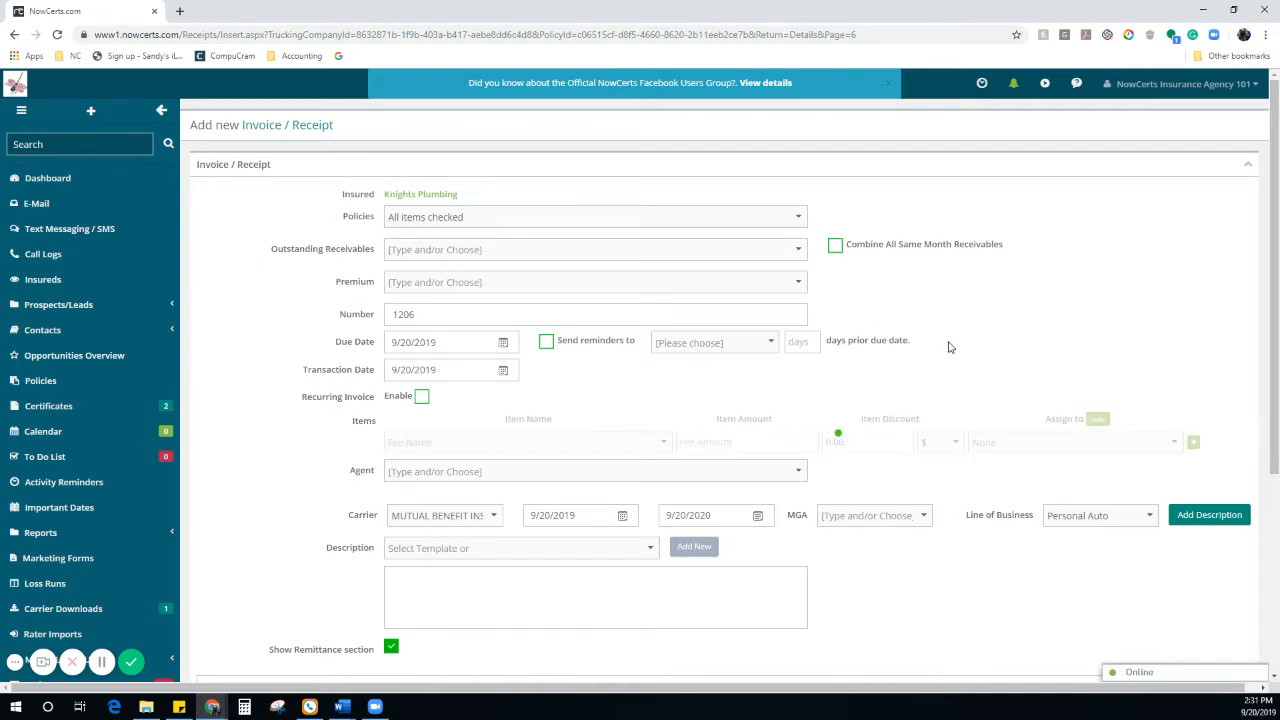
{"action": "left_click", "coordinate": [797, 255]}
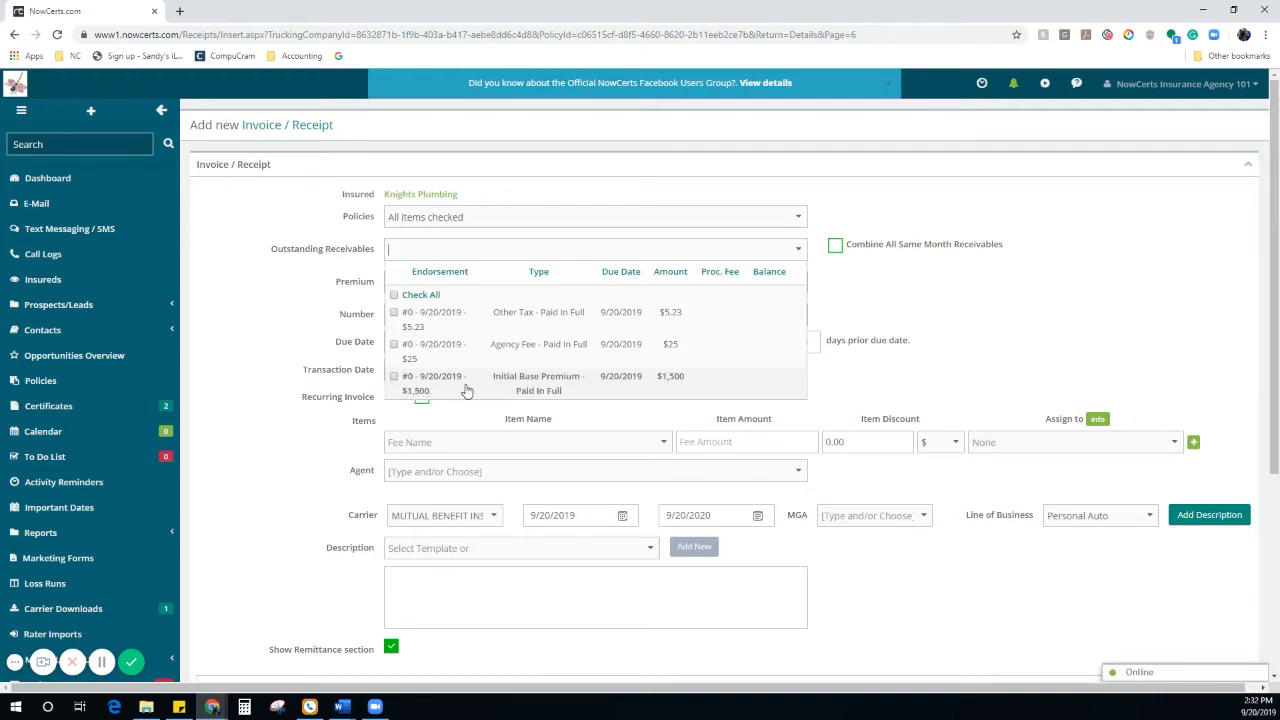
{"action": "left_click", "coordinate": [394, 295]}
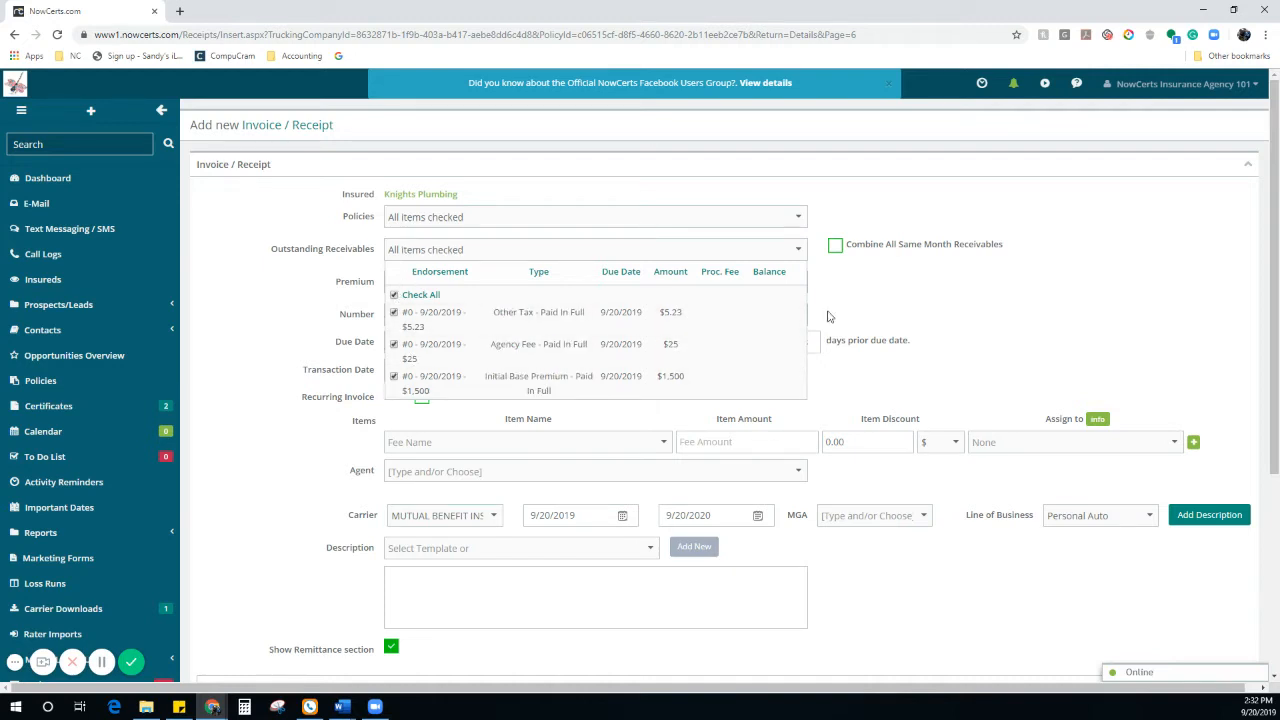
{"action": "left_click", "coordinate": [876, 304]}
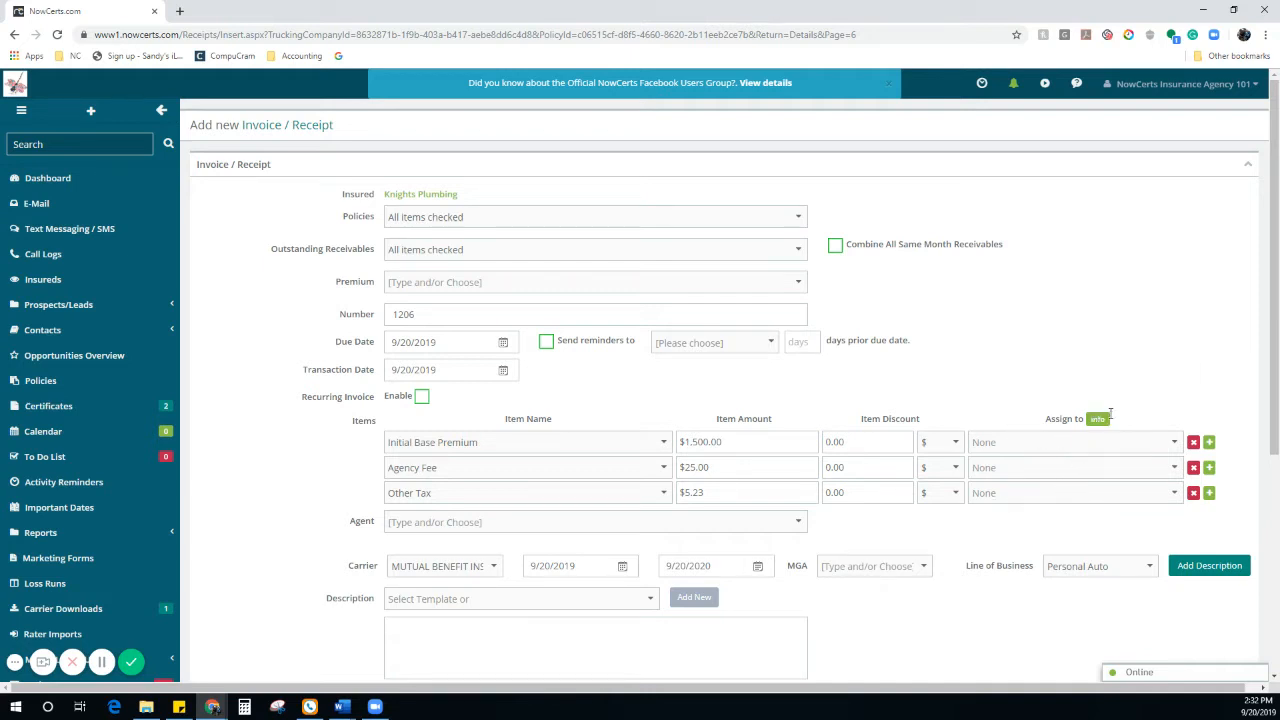
{"action": "left_click", "coordinate": [1138, 497]}
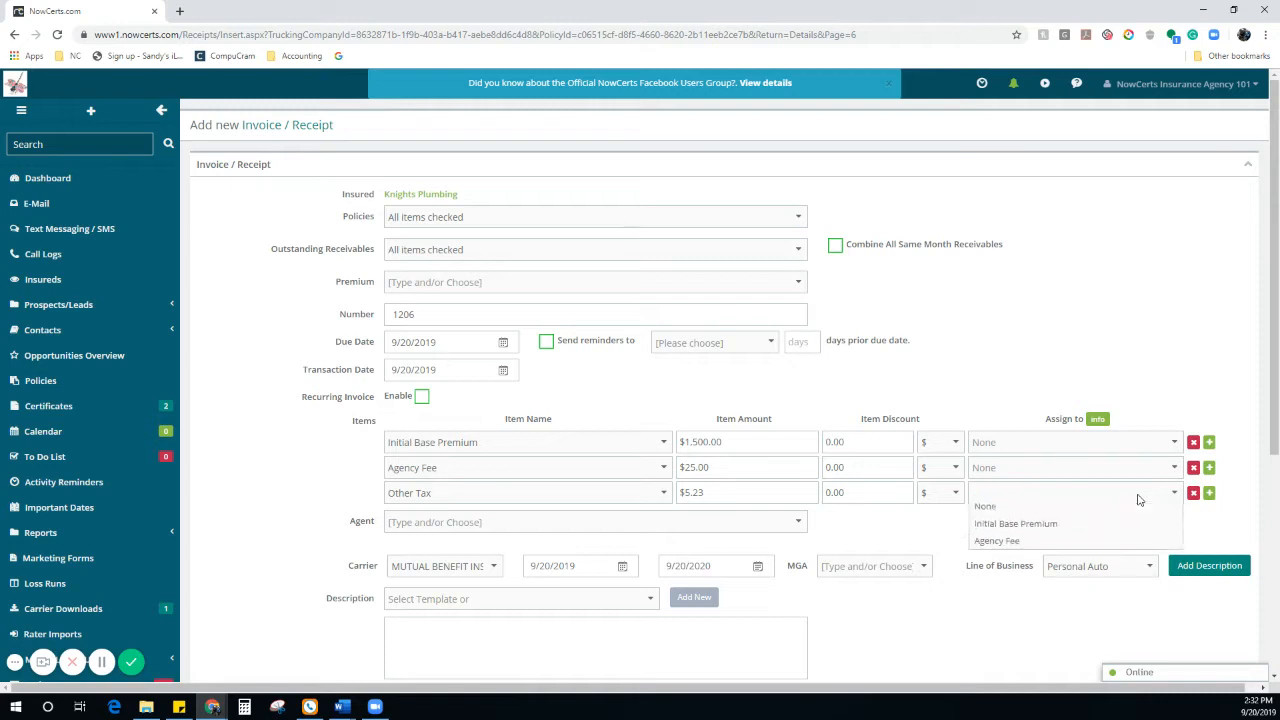
{"action": "left_click", "coordinate": [997, 533]}
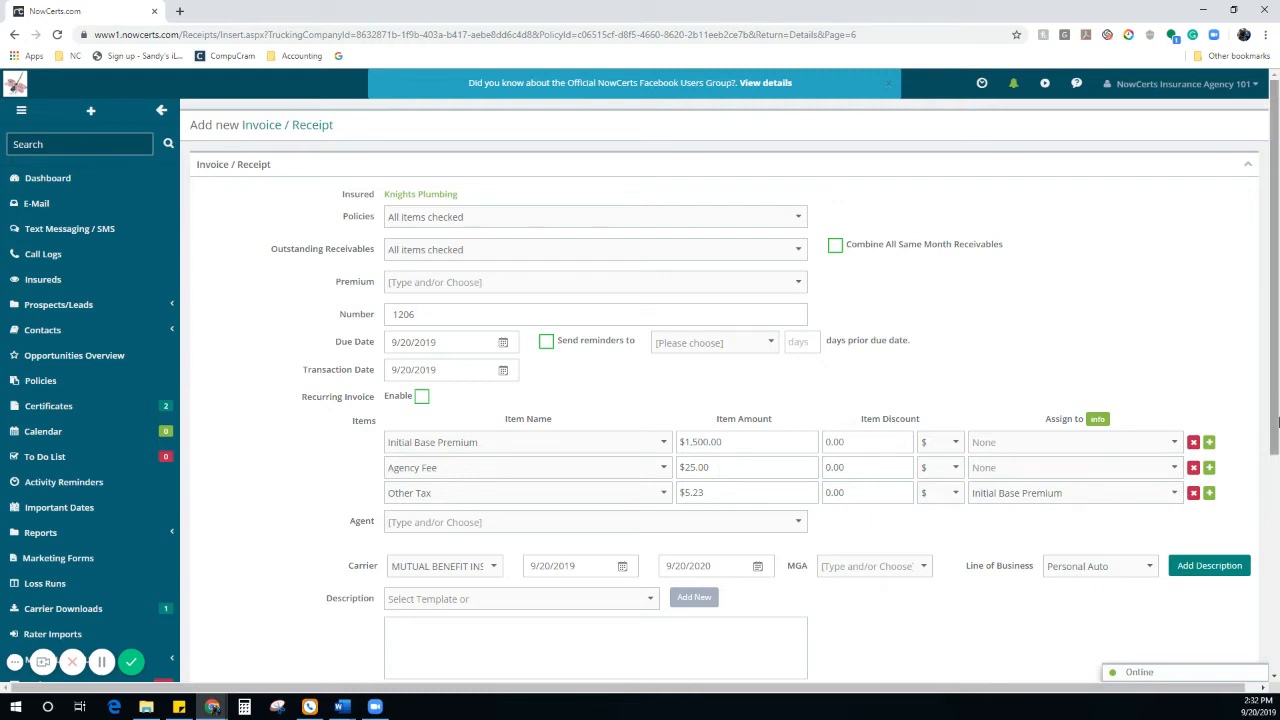
Add the invoice with a blank description and the remittance section shown, and dismiss the offer to add a reminder.
{"action": "scroll", "coordinate": [1240, 480], "scroll_direction": "down", "scroll_amount": 2}
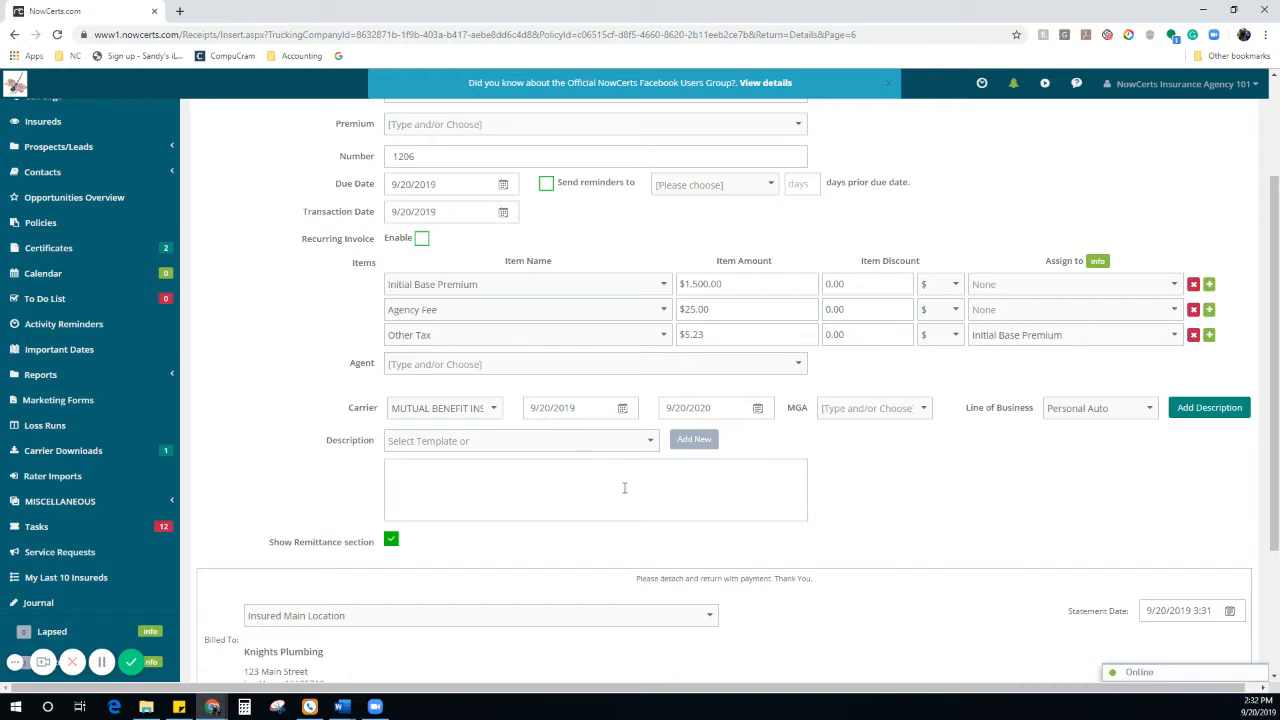
{"action": "left_click", "coordinate": [650, 441]}
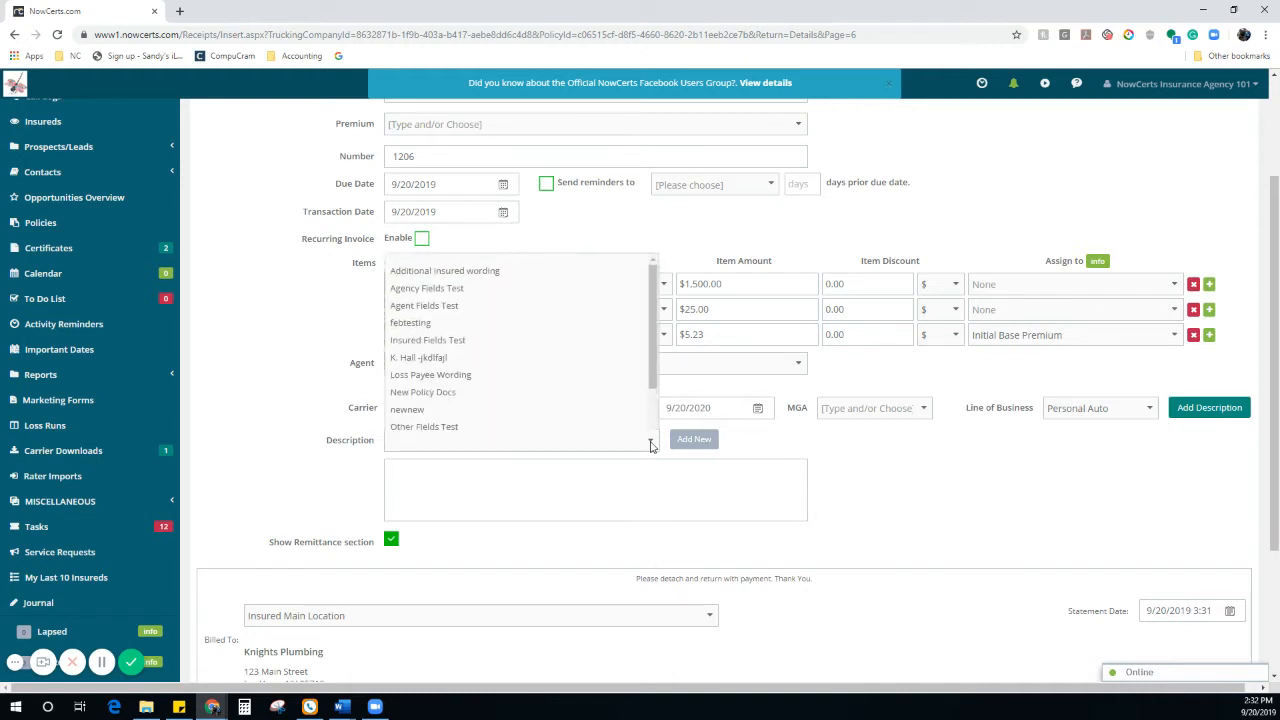
{"action": "left_click", "coordinate": [608, 495]}
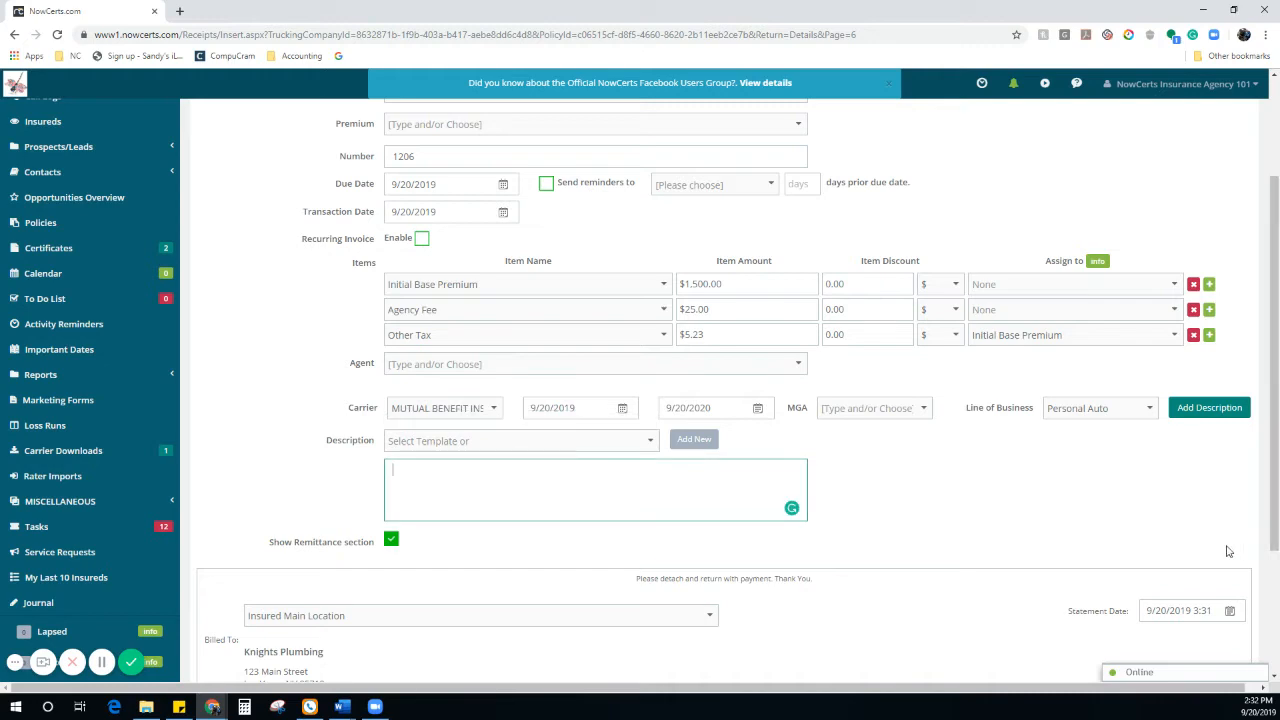
{"action": "left_click_drag", "start_coordinate": [1276, 506], "coordinate": [1277, 636]}
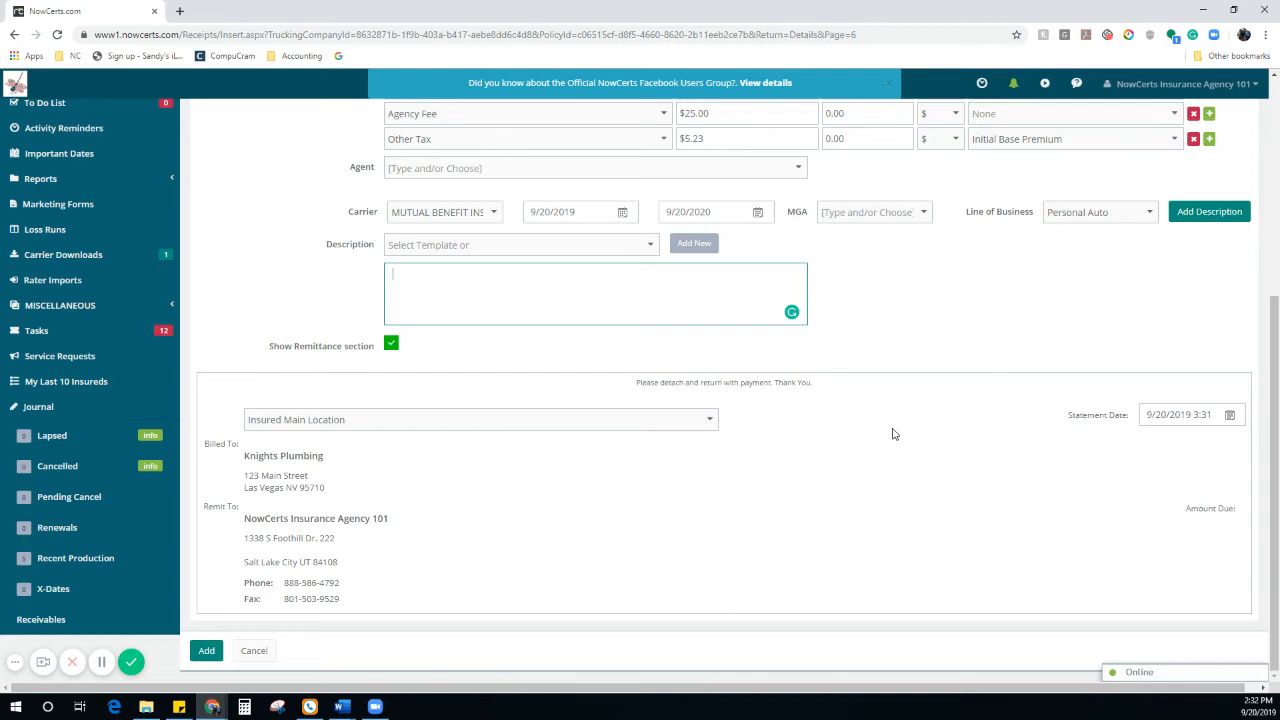
{"action": "left_click", "coordinate": [204, 654]}
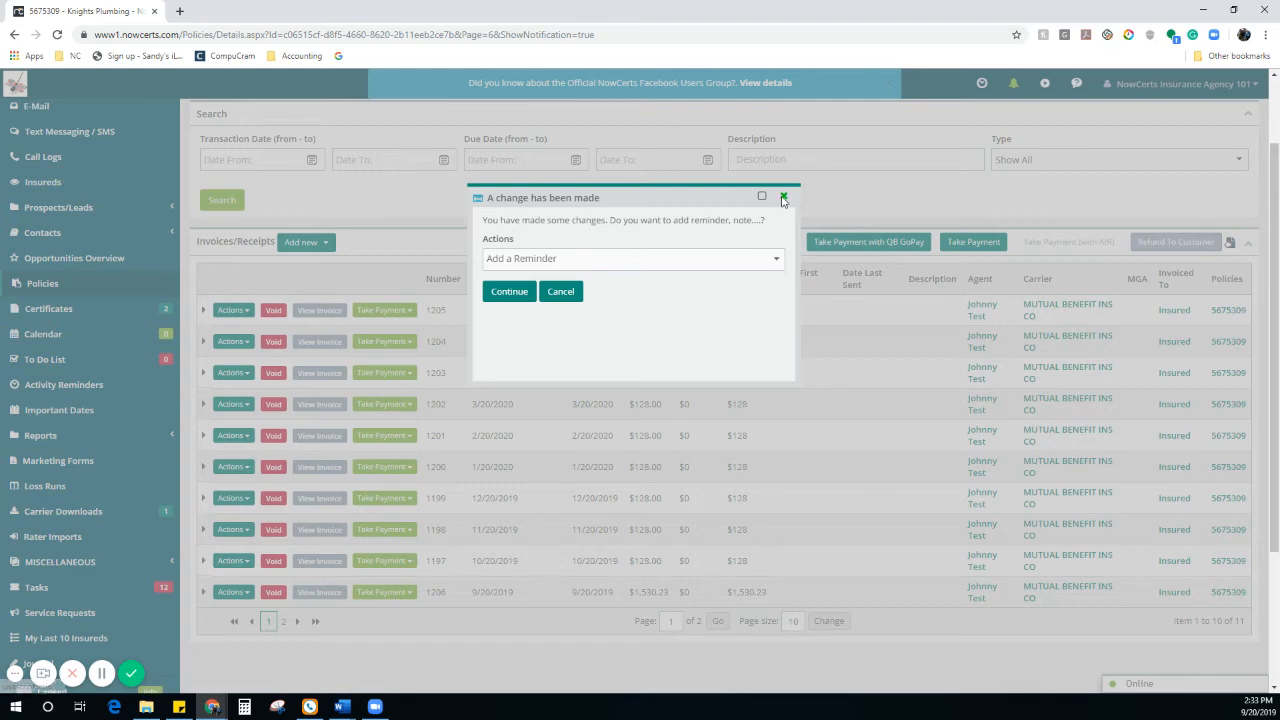
{"action": "left_click", "coordinate": [783, 197]}
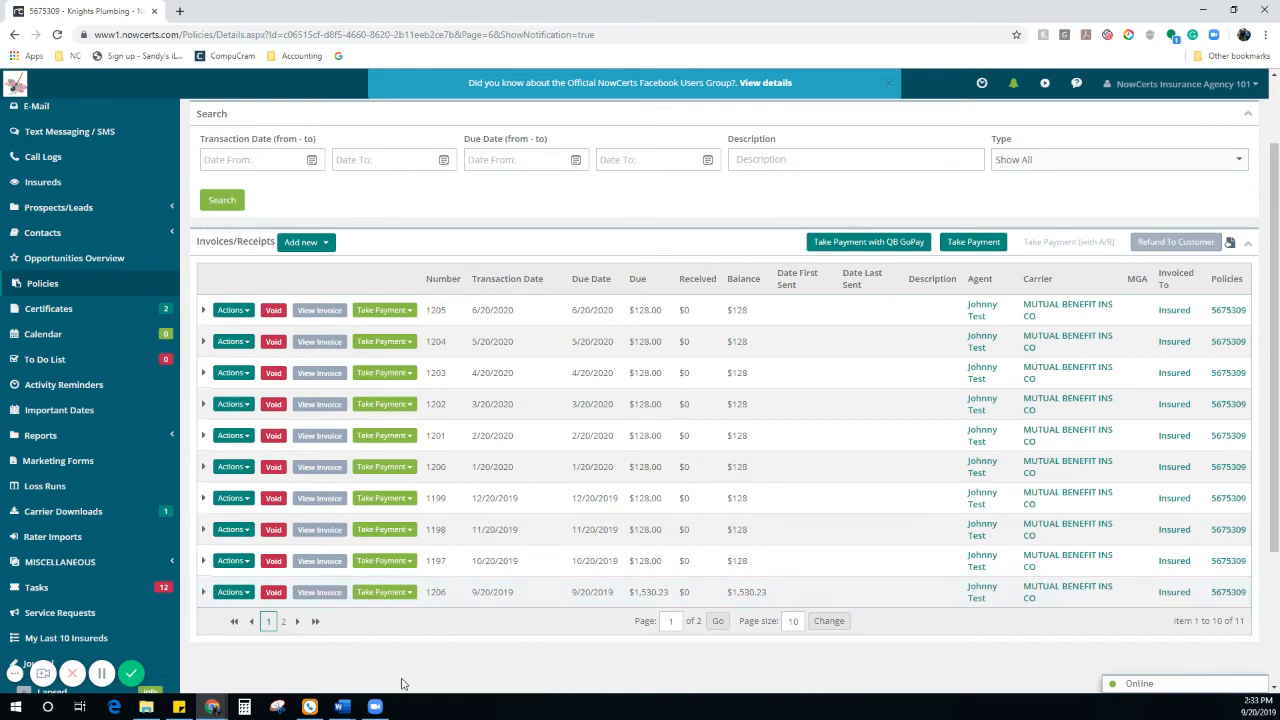
Prepare a cash payment record for the new $1,530.23 invoice with the agent who took it, and cancel without taking the payment.
{"action": "left_click", "coordinate": [408, 594]}
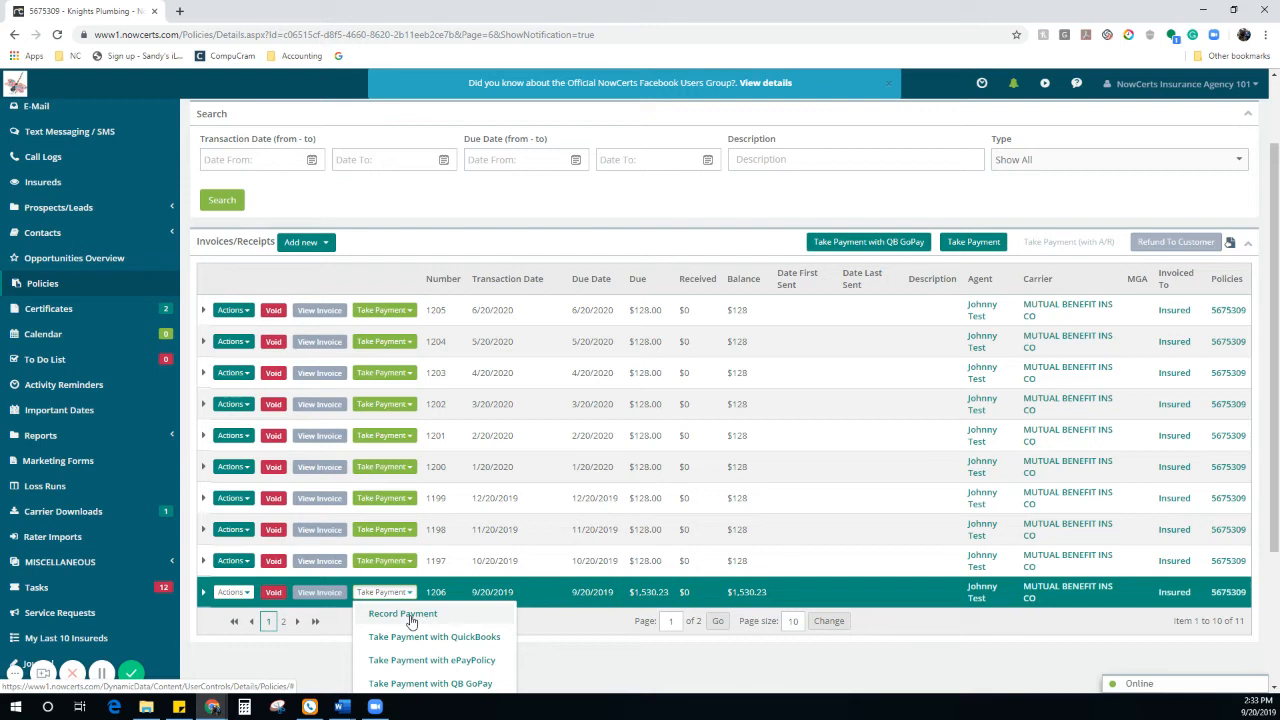
{"action": "left_click", "coordinate": [405, 614]}
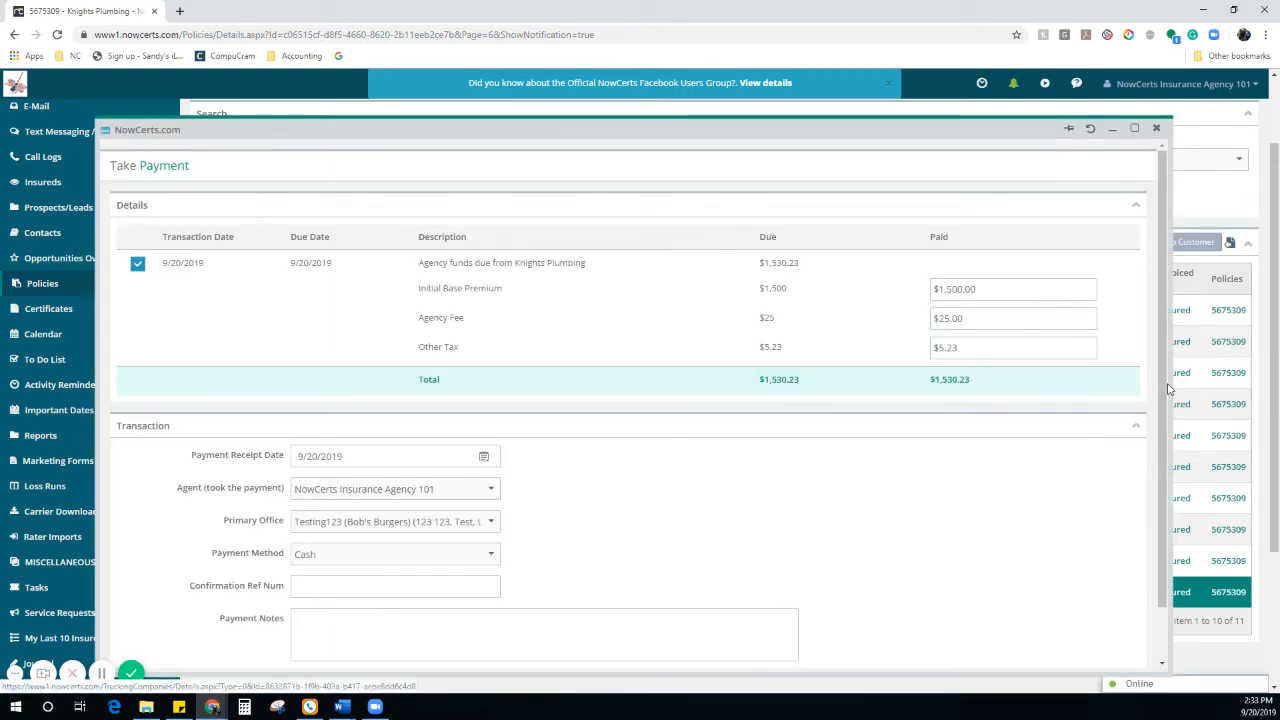
{"action": "scroll", "coordinate": [1166, 462], "scroll_direction": "down", "scroll_amount": 1}
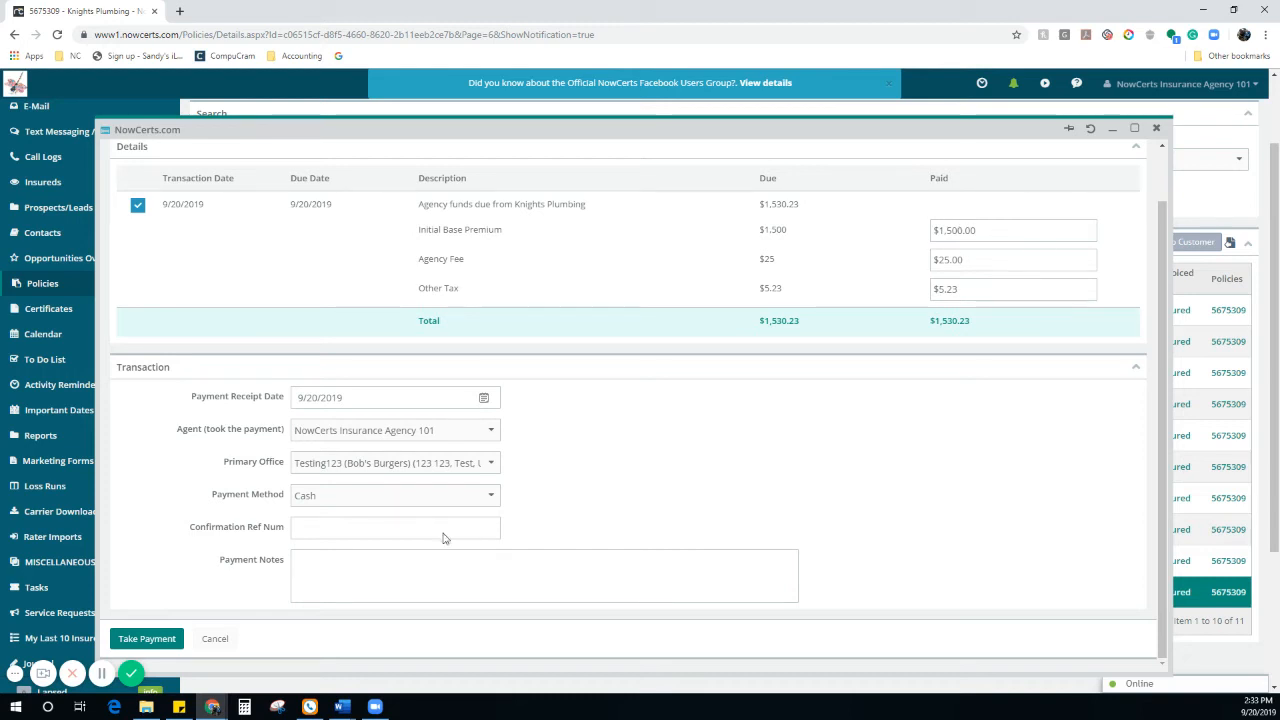
{"action": "left_click", "coordinate": [490, 432]}
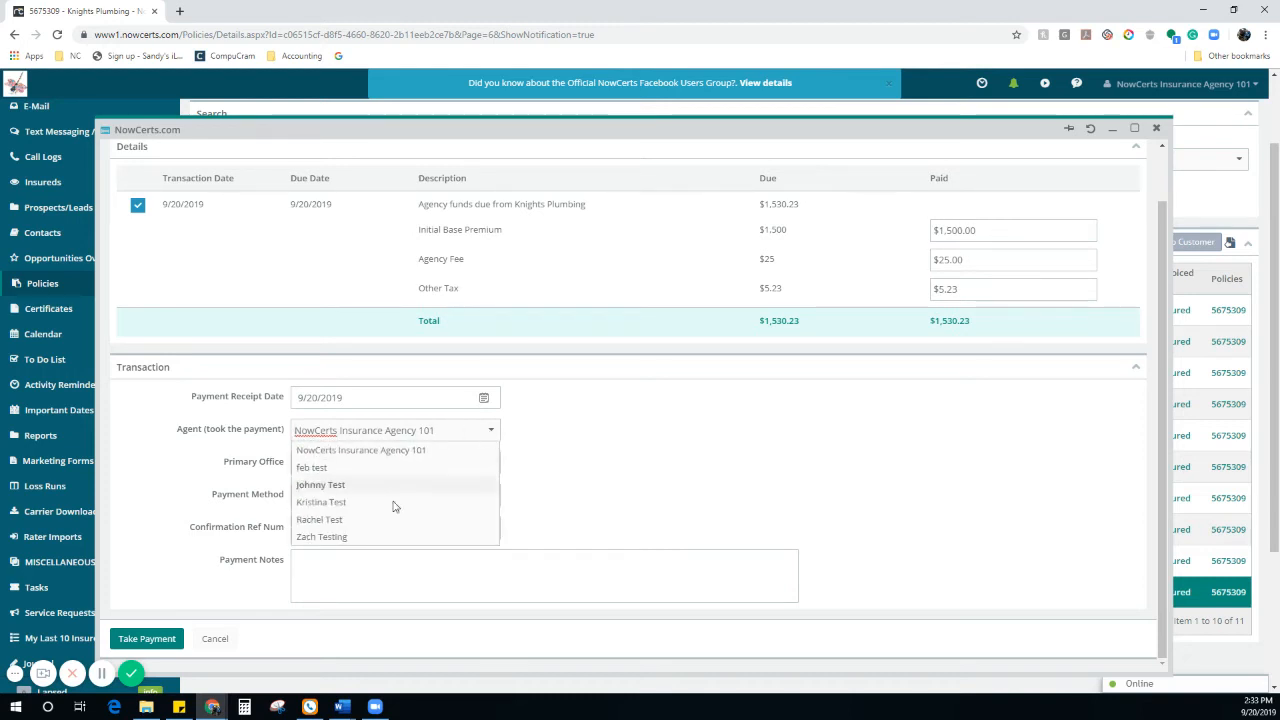
{"action": "left_click", "coordinate": [322, 487]}
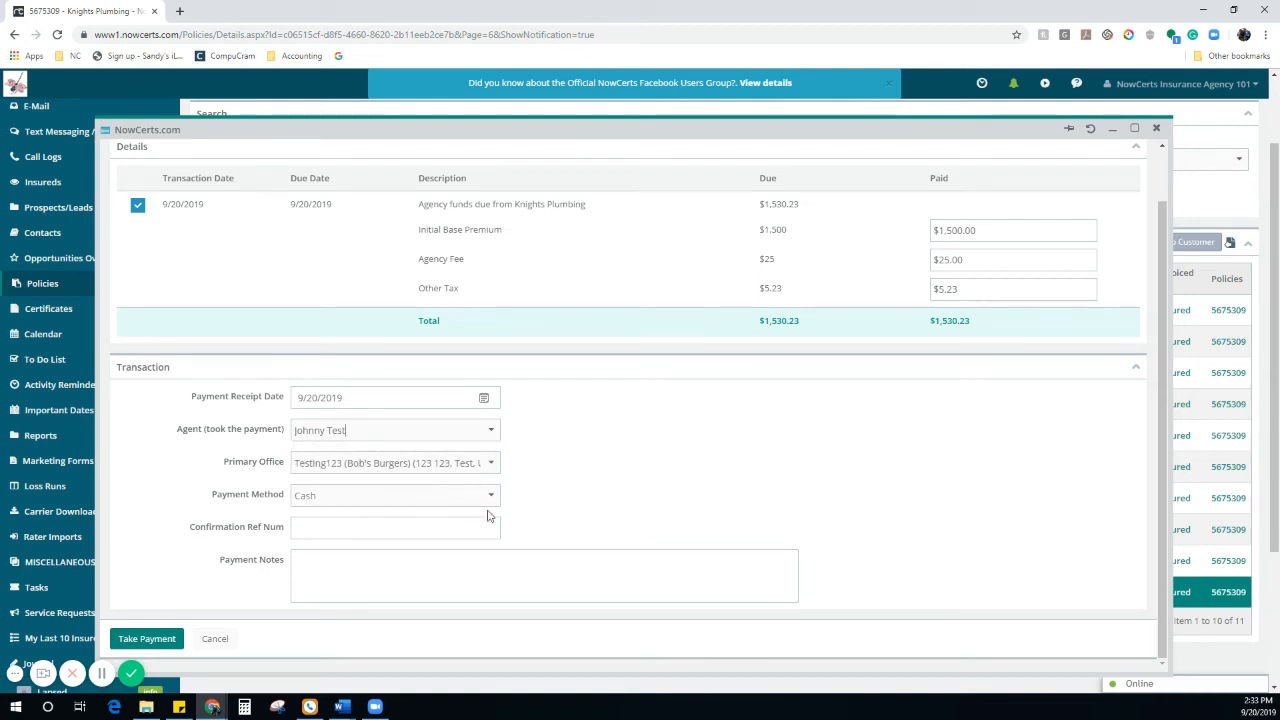
{"action": "left_click", "coordinate": [488, 466]}
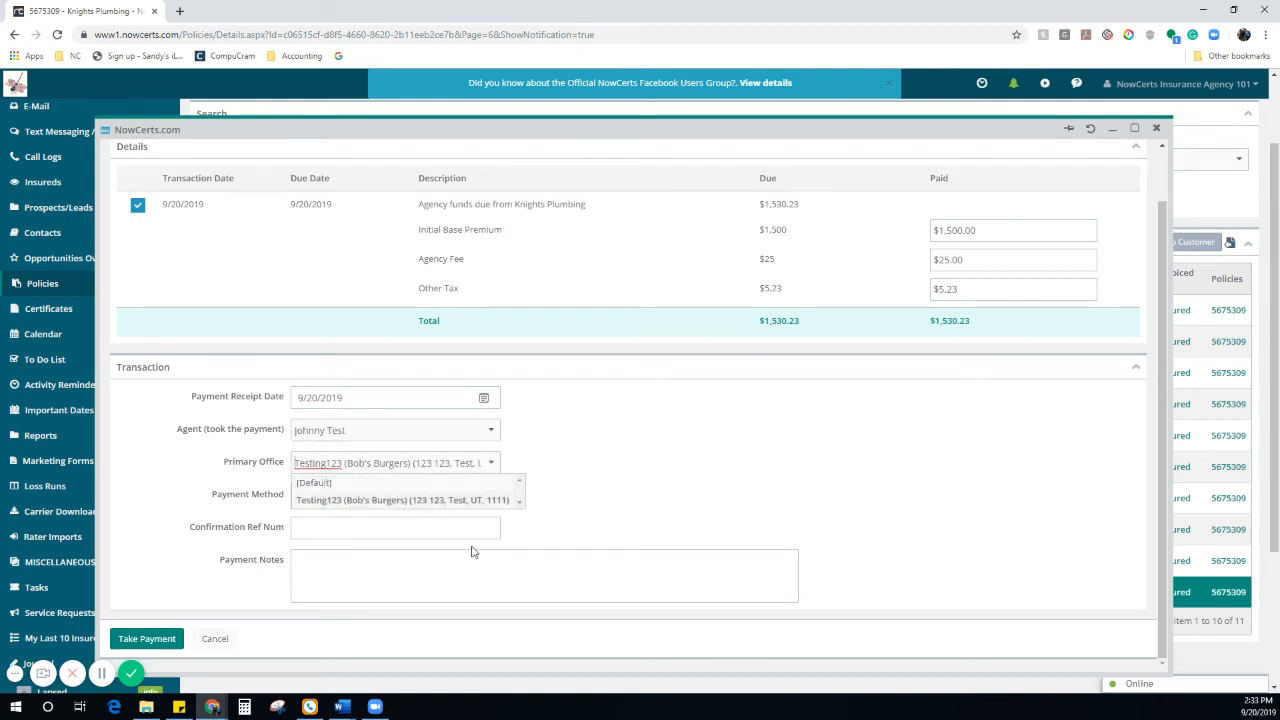
{"action": "left_click", "coordinate": [643, 518]}
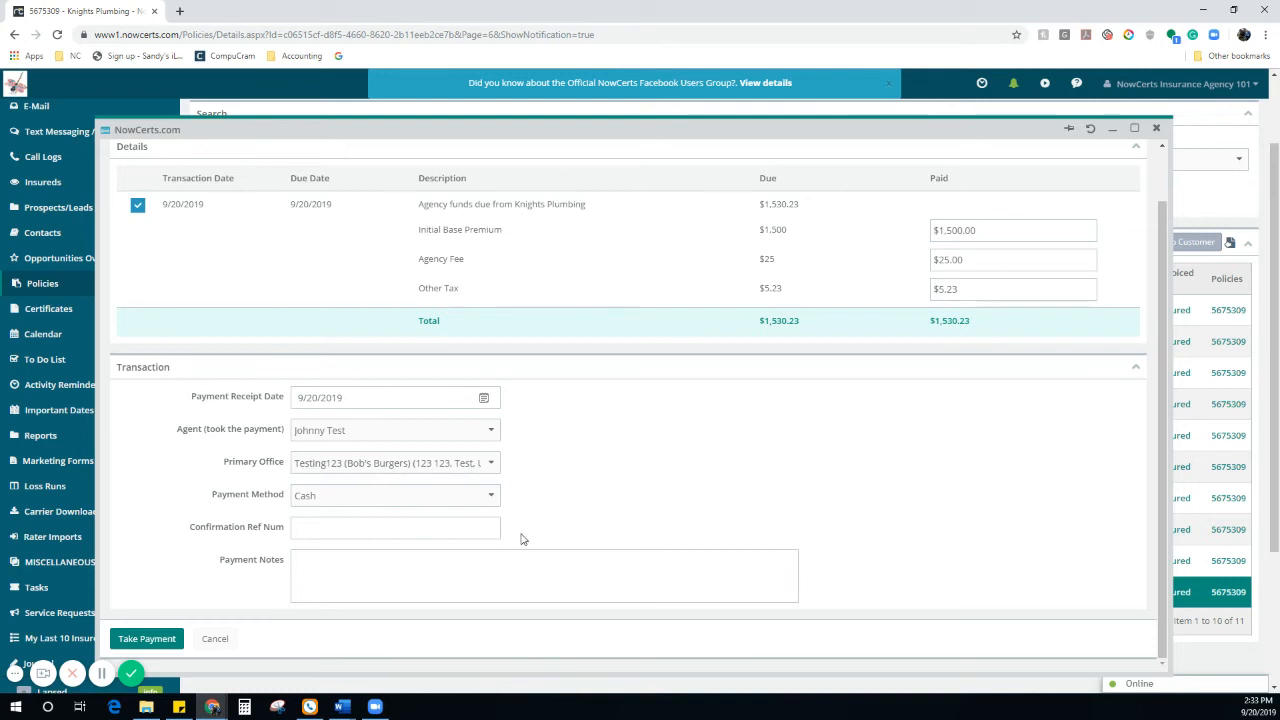
{"action": "left_click", "coordinate": [341, 497]}
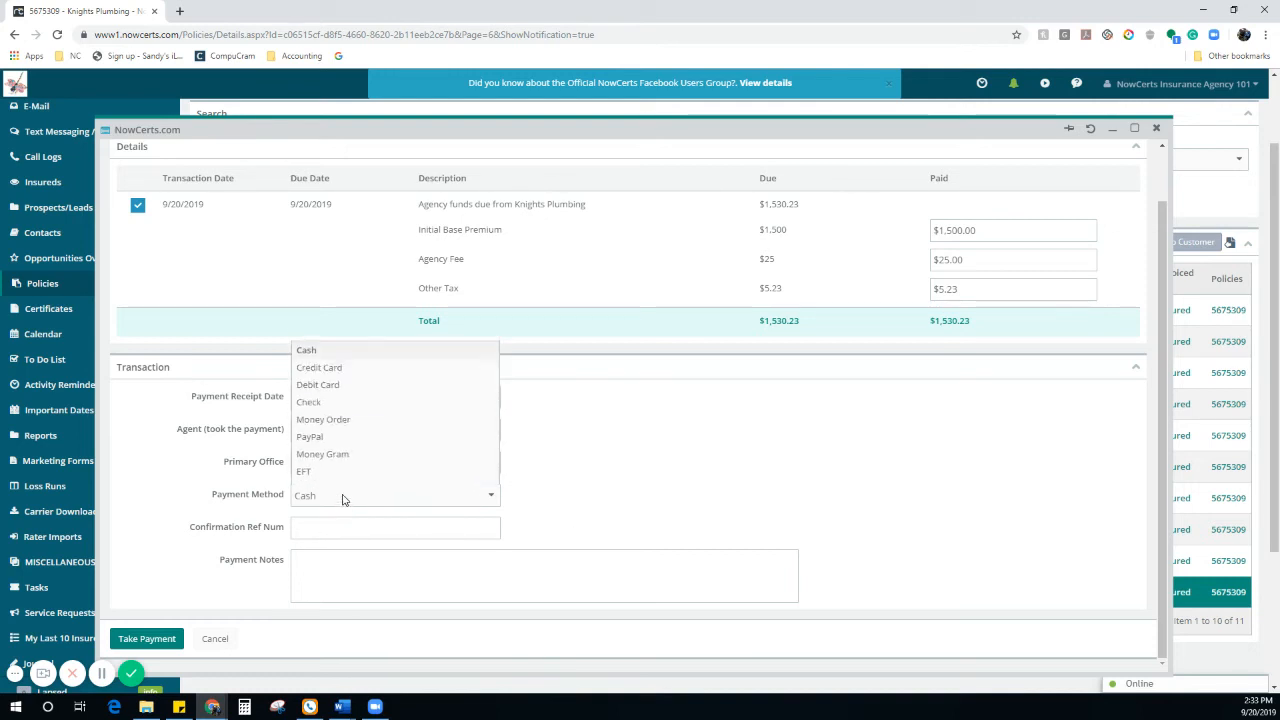
{"action": "left_click", "coordinate": [308, 534]}
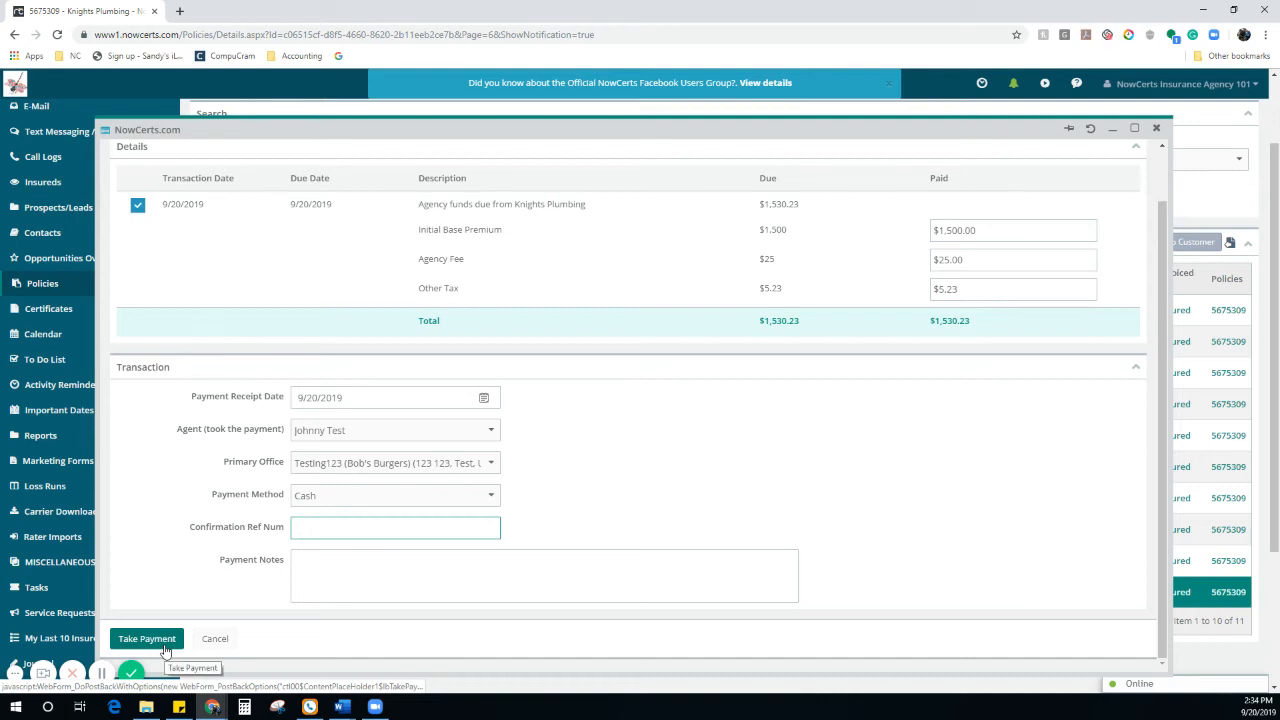
{"action": "left_click", "coordinate": [216, 640]}
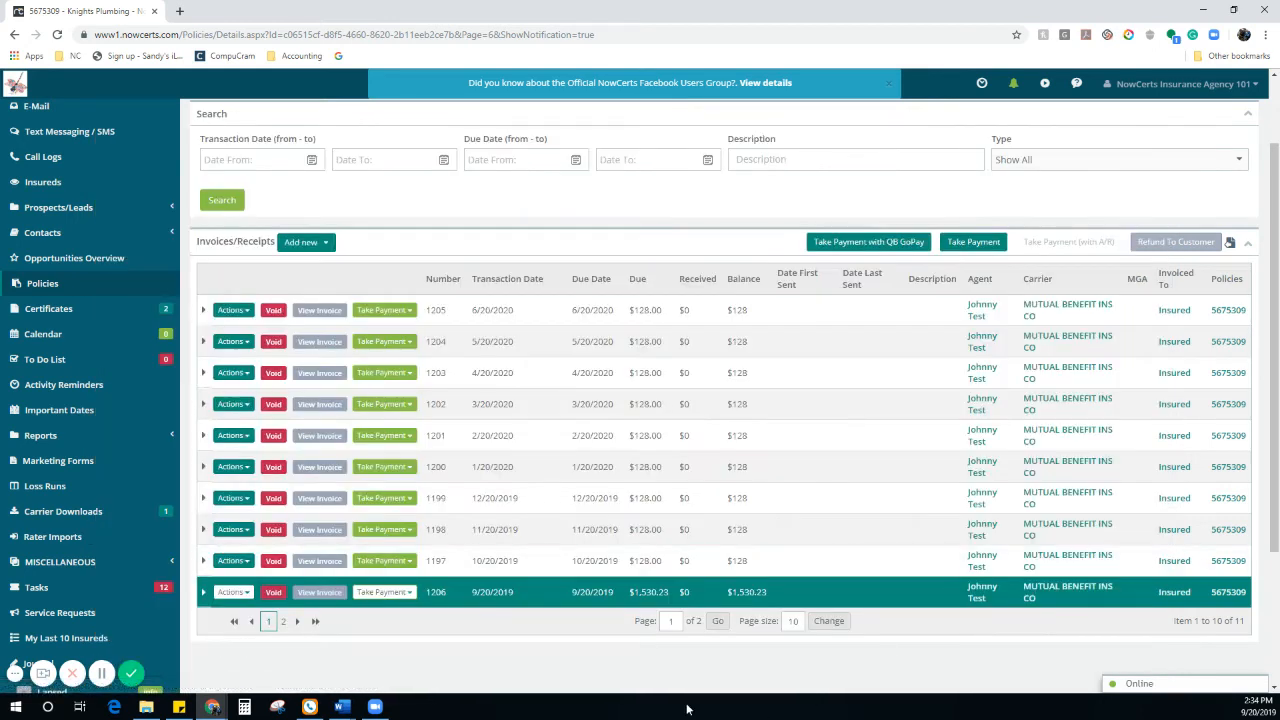
View the new $1,530.23 invoice and examine its billed amounts, amount due and remittance section.
{"action": "left_click", "coordinate": [314, 596]}
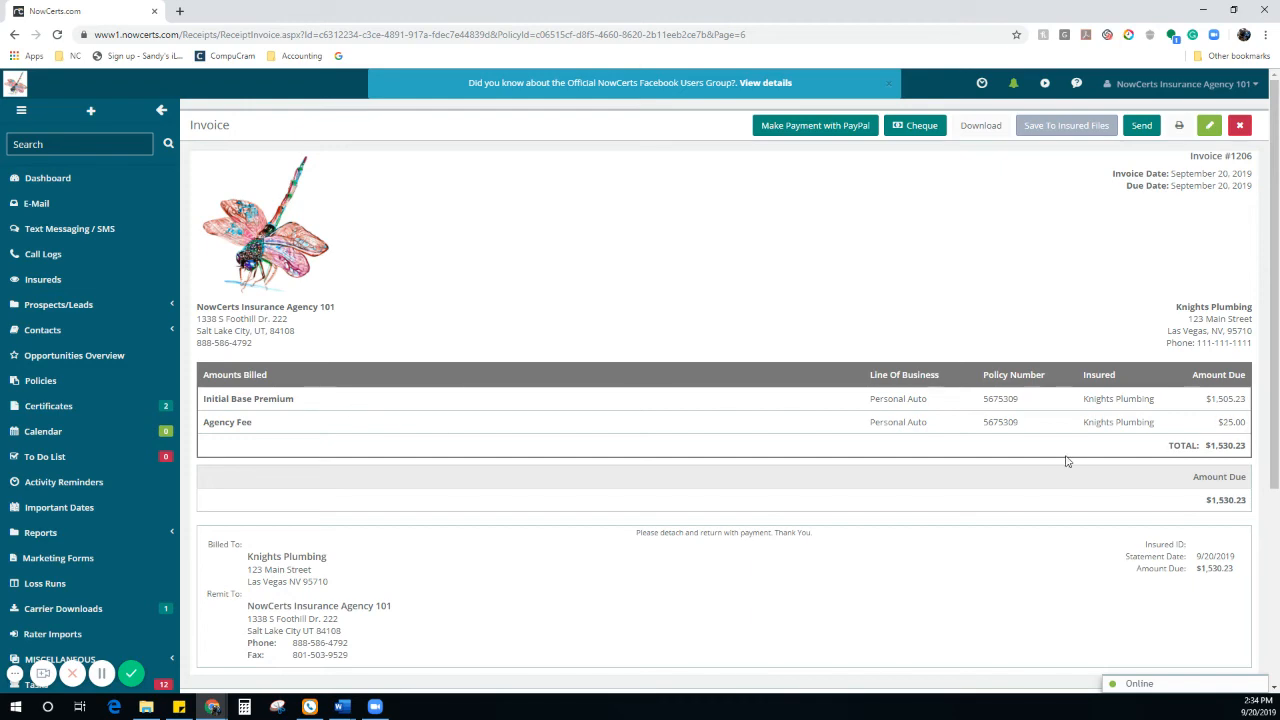
{"action": "left_click_drag", "start_coordinate": [1273, 387], "coordinate": [1268, 441]}
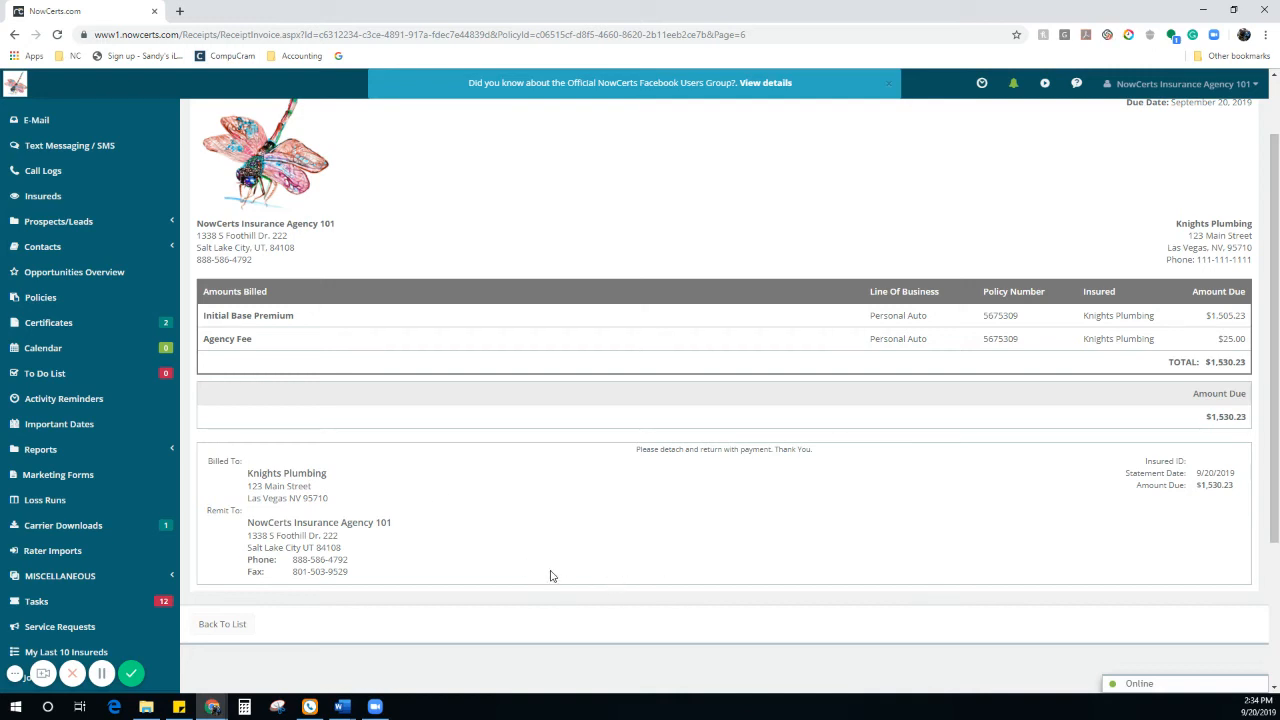
{"action": "scroll", "coordinate": [1276, 447], "scroll_direction": "up", "scroll_amount": 2}
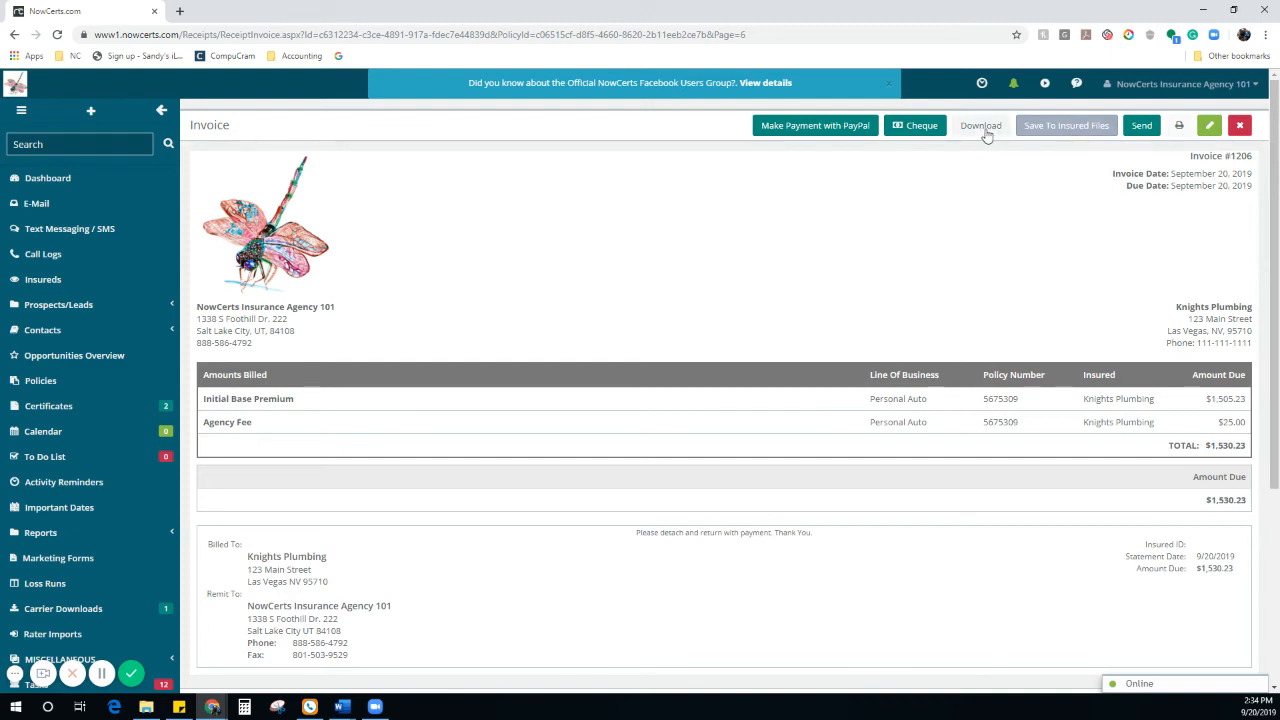
Prepare to send the invoice from the agency's e-mail address using the New Policy Docs message template.
{"action": "left_click", "coordinate": [1141, 127]}
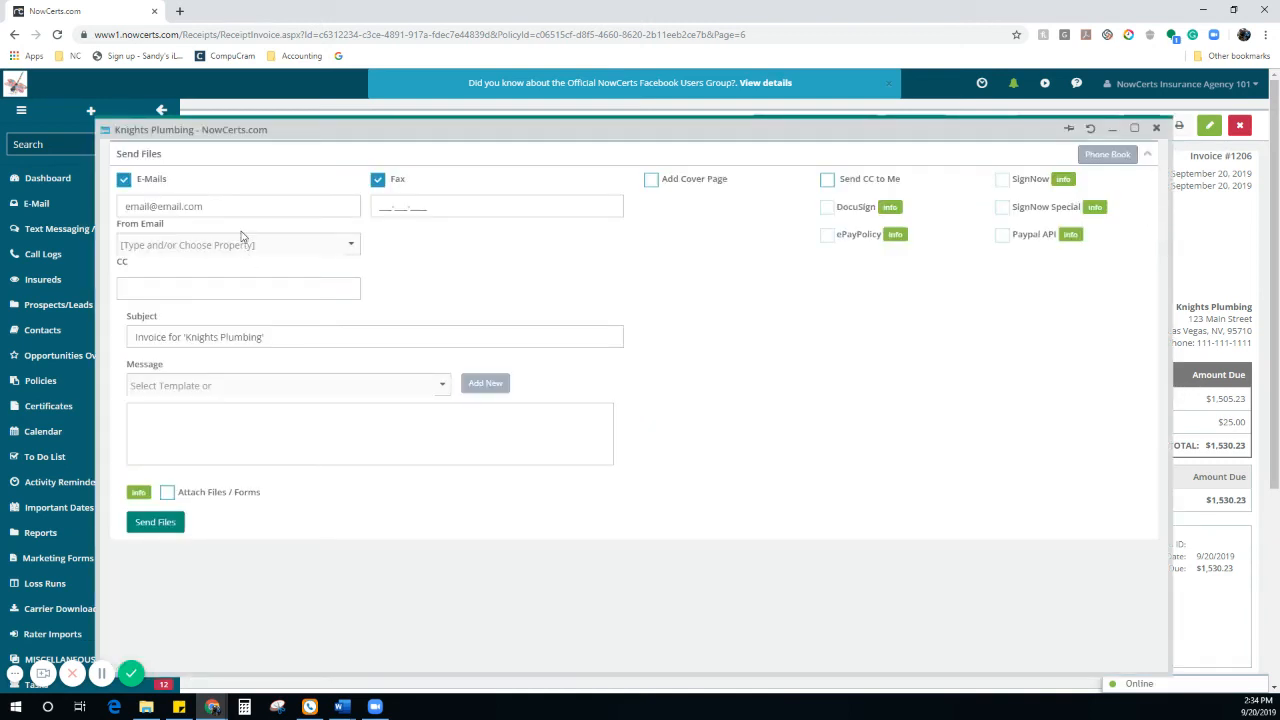
{"action": "left_click", "coordinate": [297, 244]}
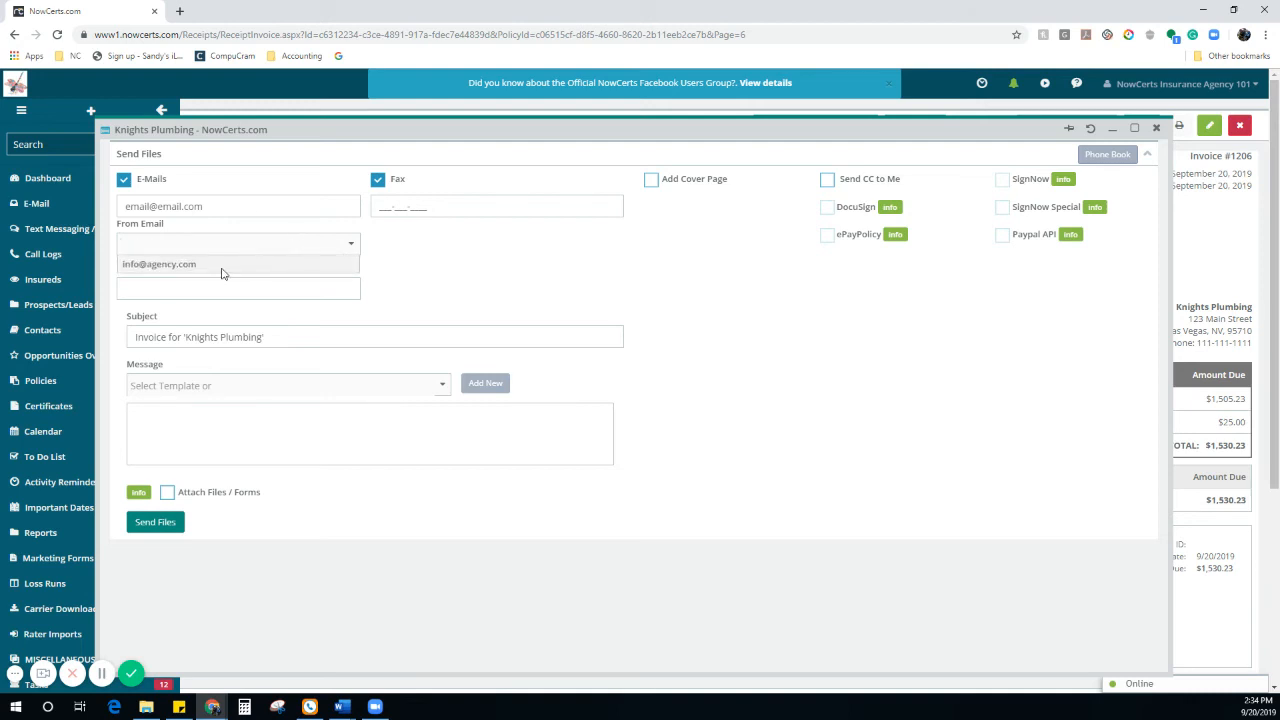
{"action": "left_click", "coordinate": [186, 266]}
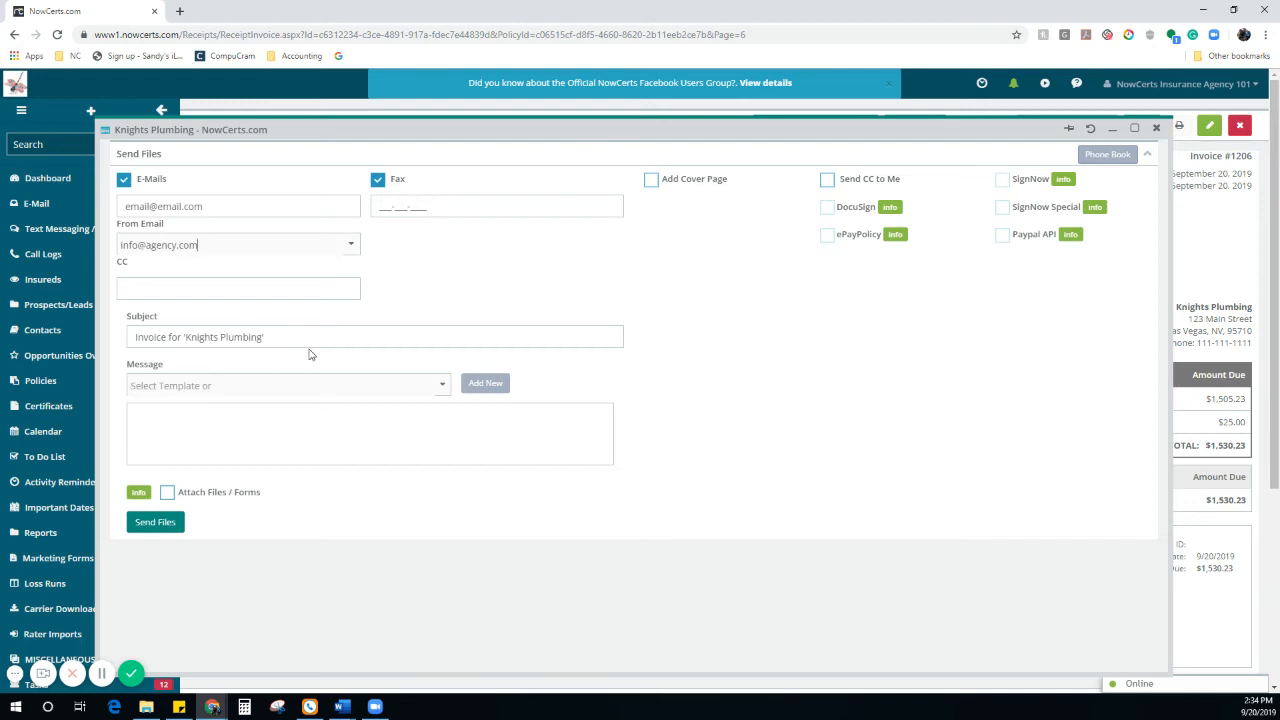
{"action": "left_click", "coordinate": [442, 384]}
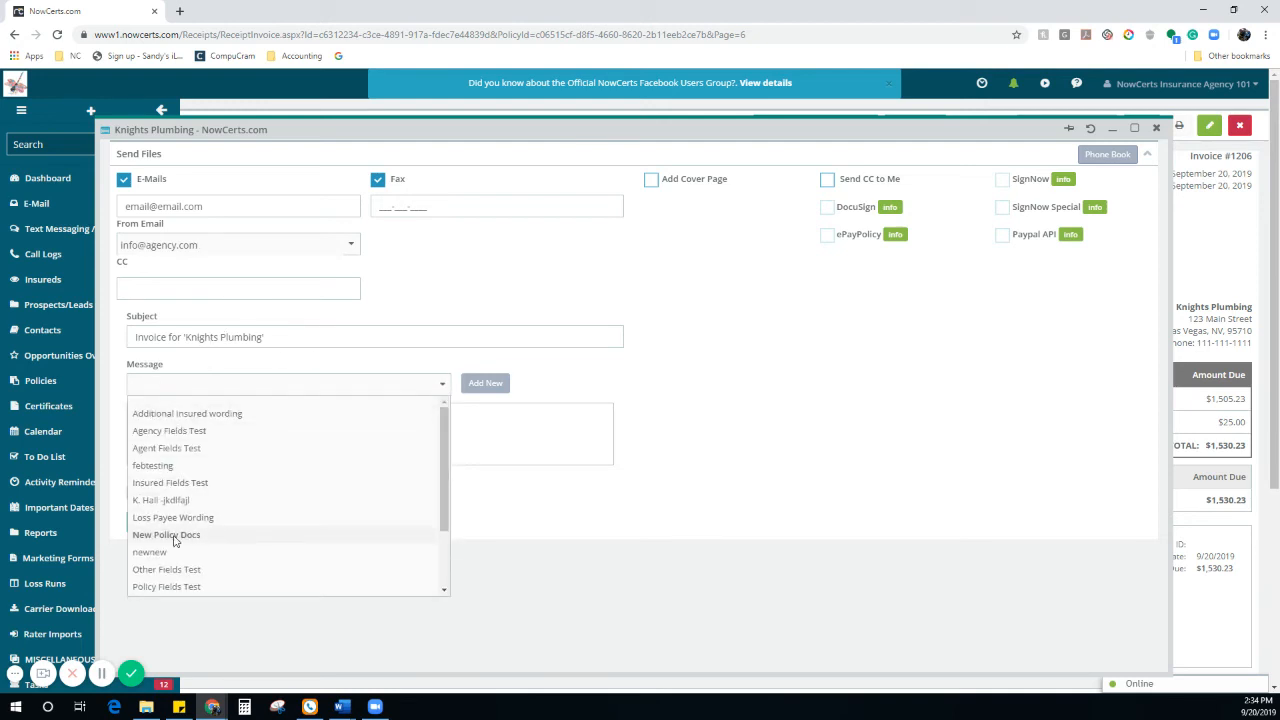
{"action": "left_click", "coordinate": [276, 537]}
{"action": "left_click", "coordinate": [557, 430]}
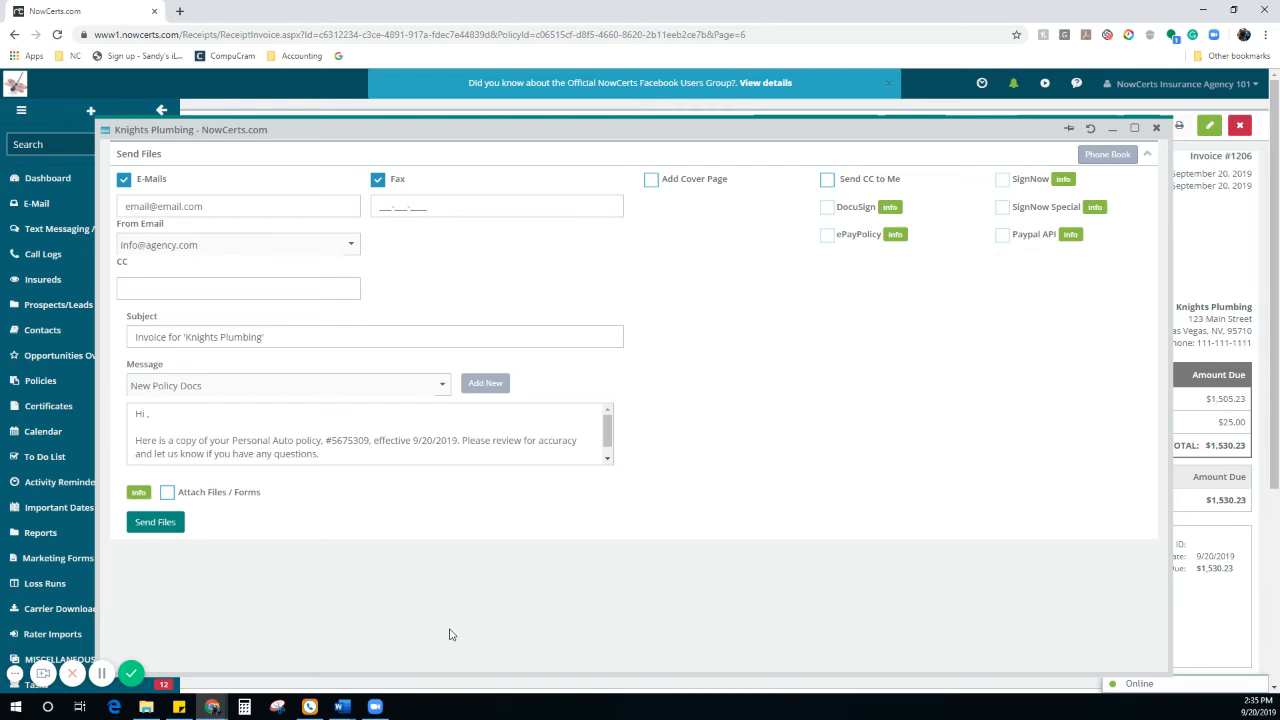
Attach the insured file "Alliance Shippers Inc..pdf" to the message and close the sending form without sending.
{"action": "left_click", "coordinate": [167, 494]}
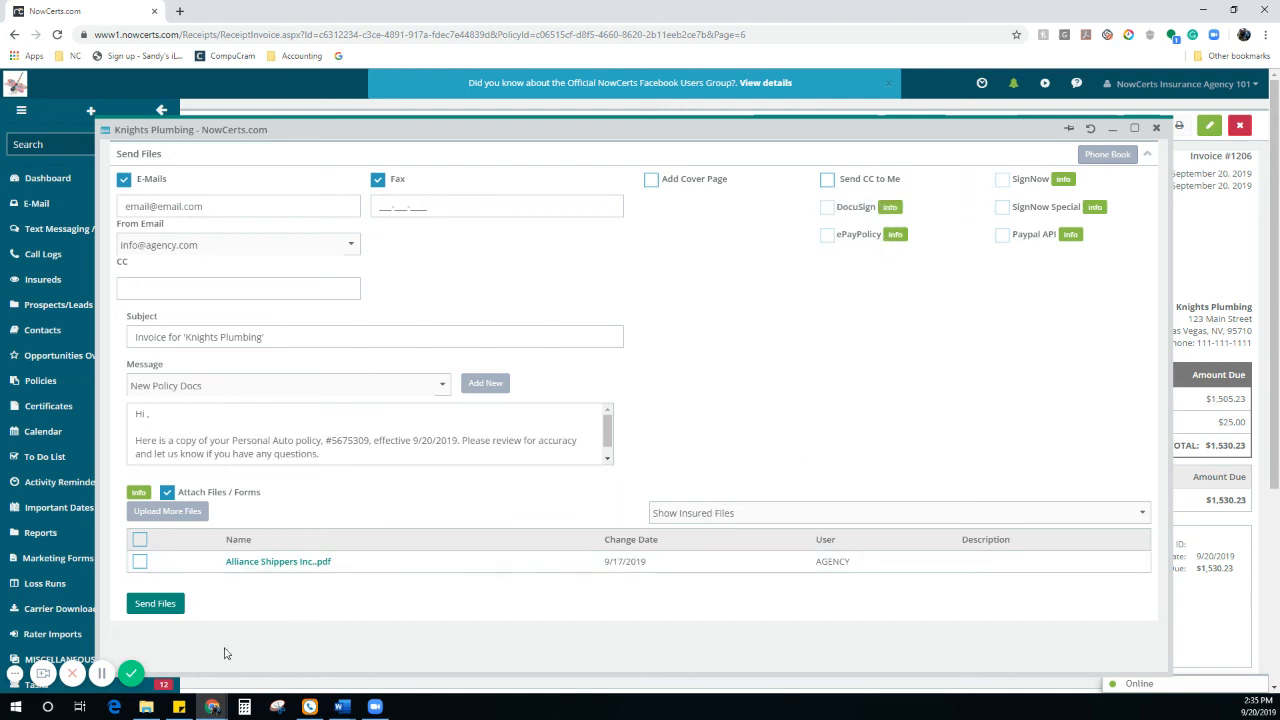
{"action": "left_click", "coordinate": [139, 561]}
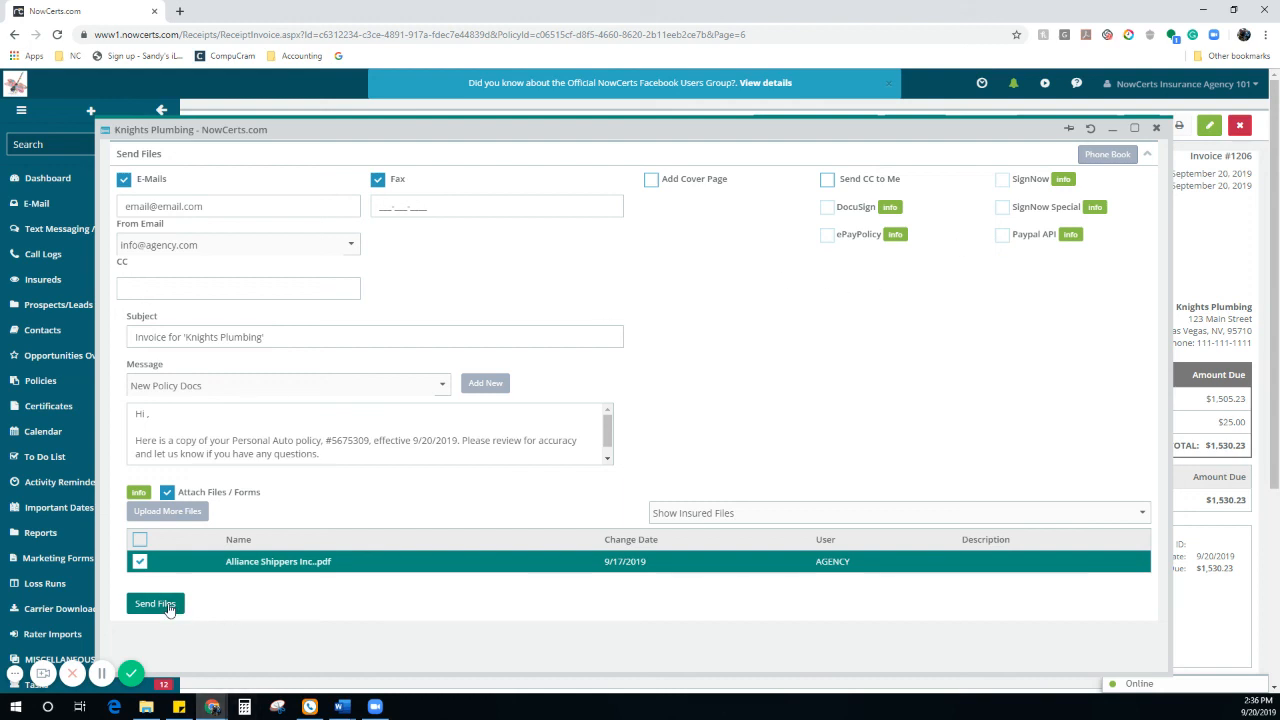
{"action": "left_click", "coordinate": [1157, 131]}
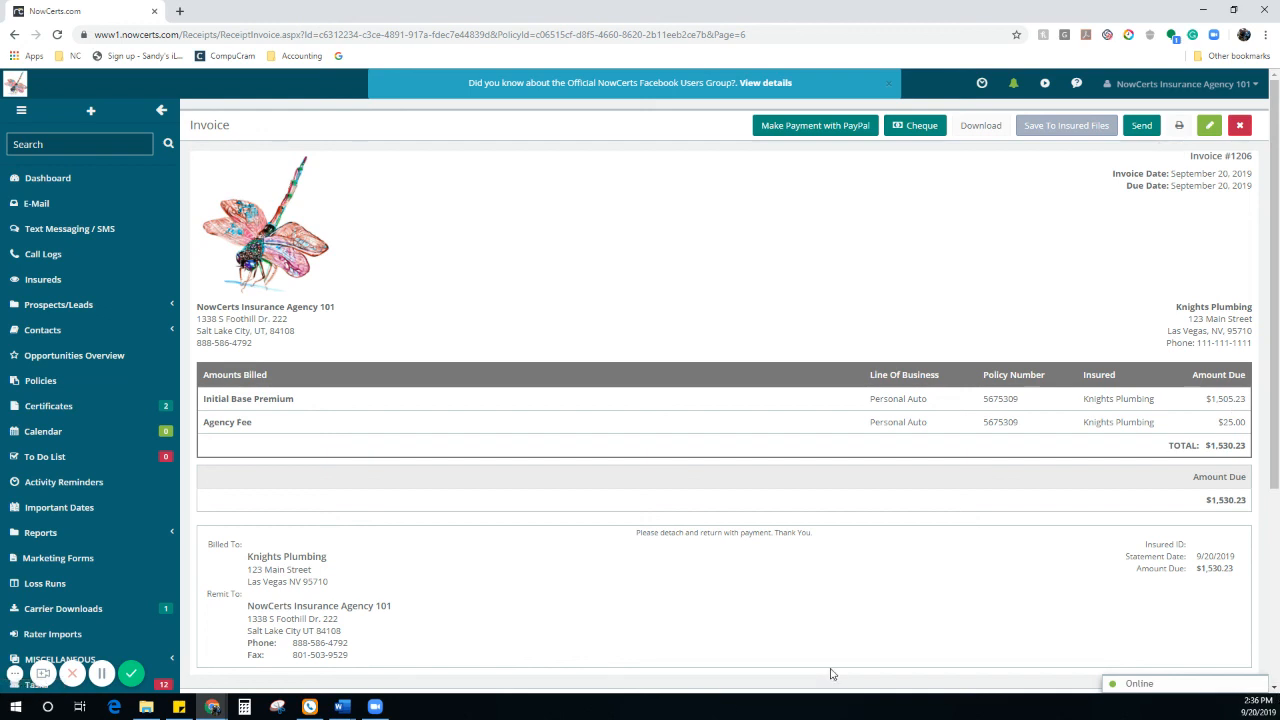